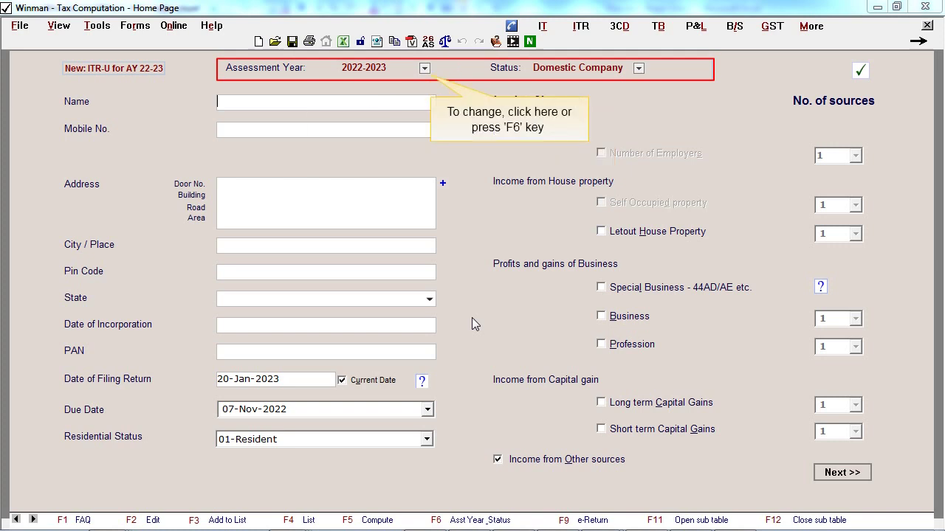
# Keep assessment year 2023-2024 and choose Individual as the taxpayer status
pyautogui.click(424, 67)
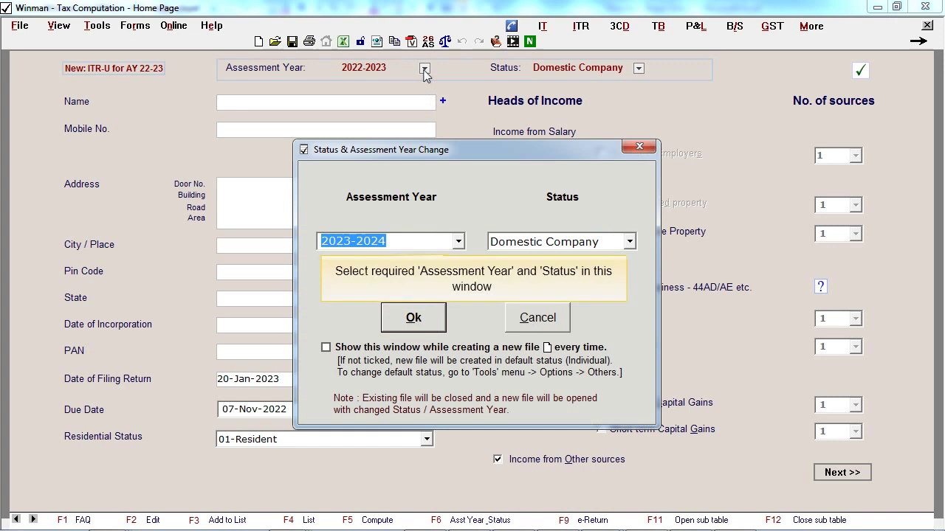
pyautogui.click(458, 241)
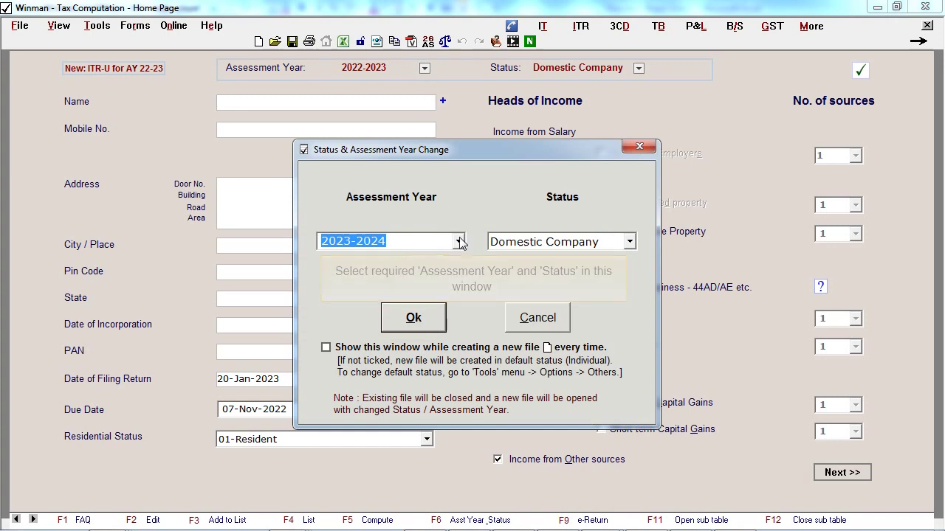
pyautogui.click(410, 258)
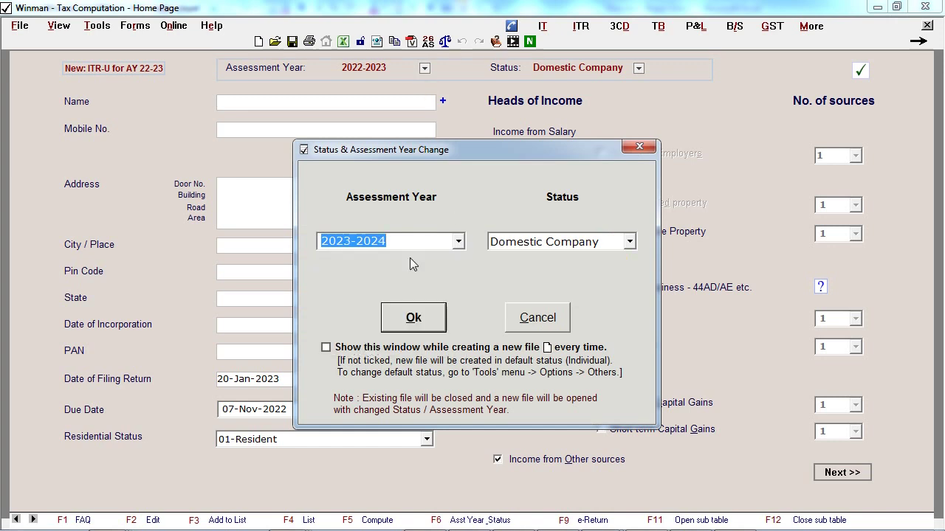
pyautogui.click(629, 243)
pyautogui.click(536, 257)
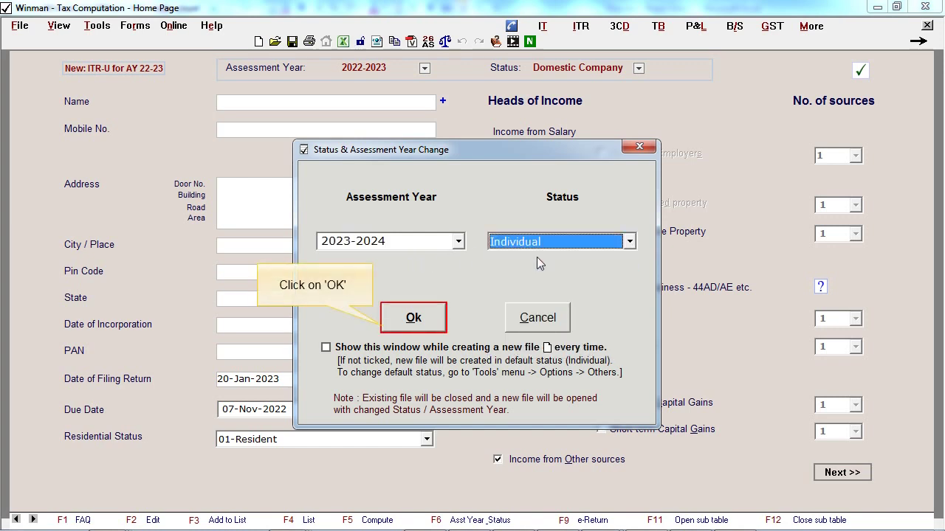
# Apply the year and status, then set the due date to 31-Jul-2023 non-audit case
pyautogui.click(432, 319)
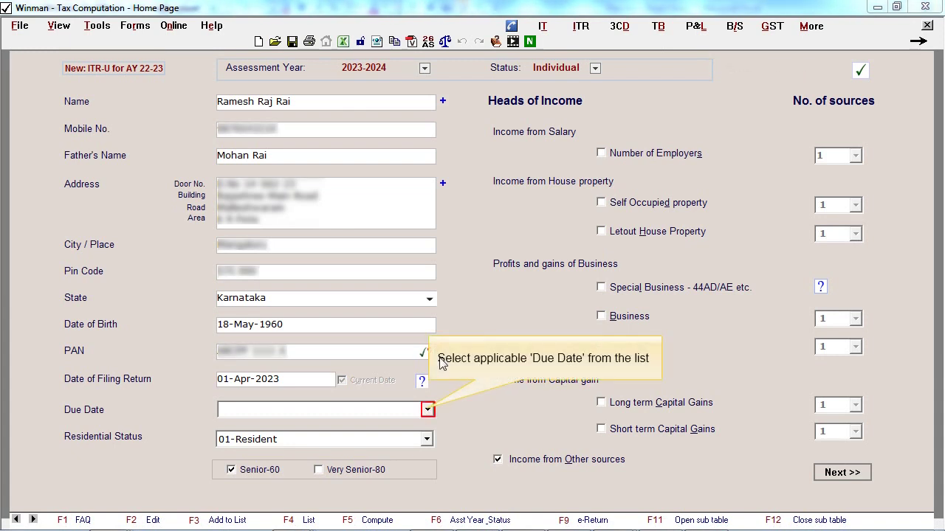
pyautogui.click(428, 410)
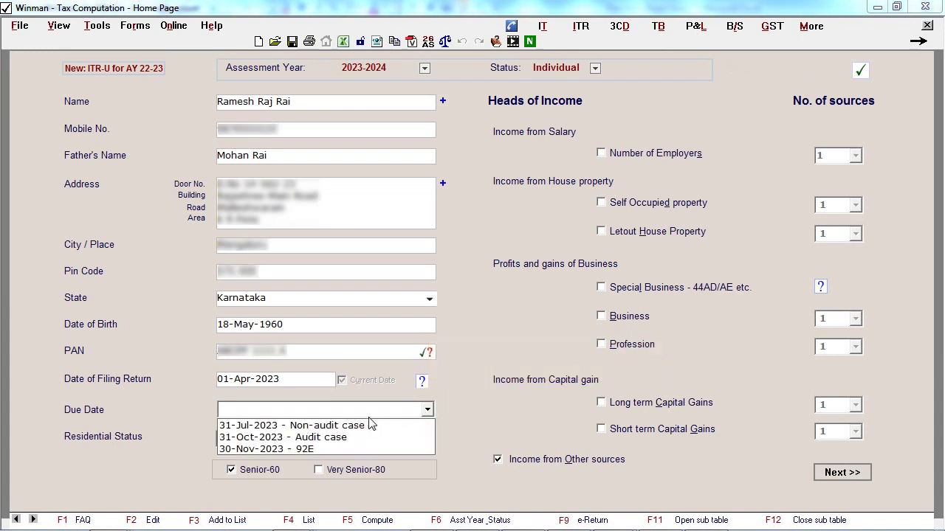
pyautogui.click(288, 427)
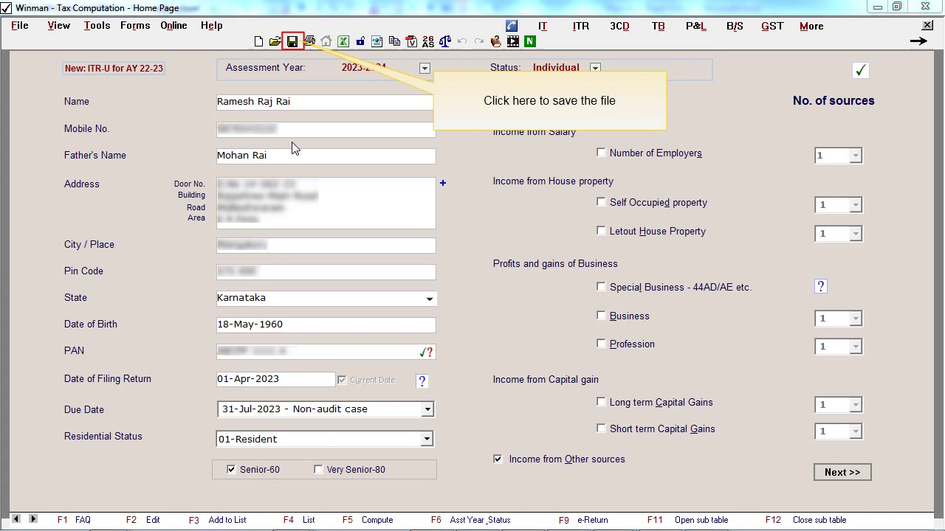
# Save the return file under the suggested name and select salary, house property and business income heads
pyautogui.click(293, 41)
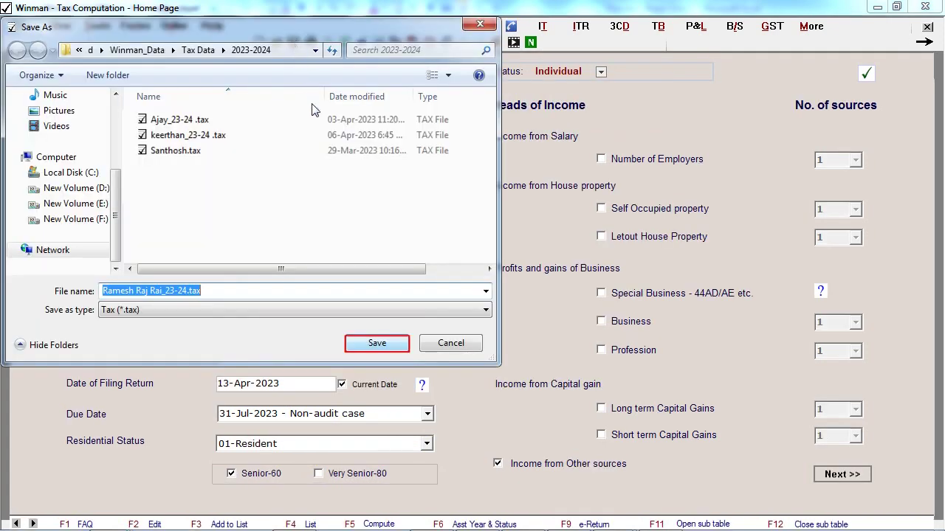
pyautogui.click(377, 346)
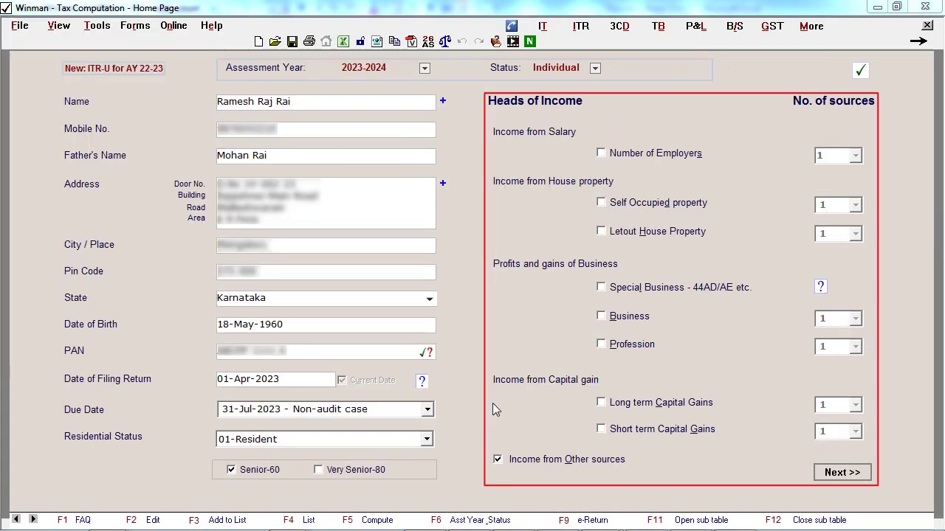
pyautogui.click(600, 153)
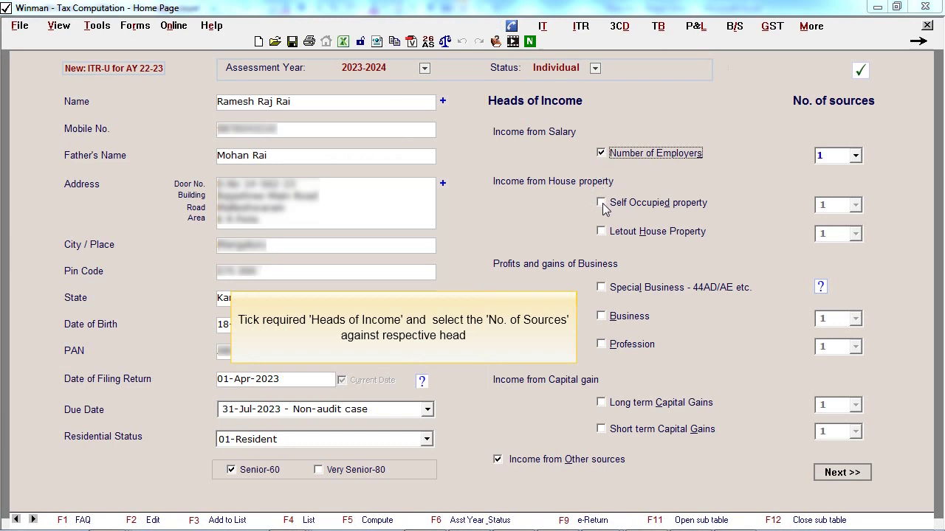
pyautogui.click(601, 203)
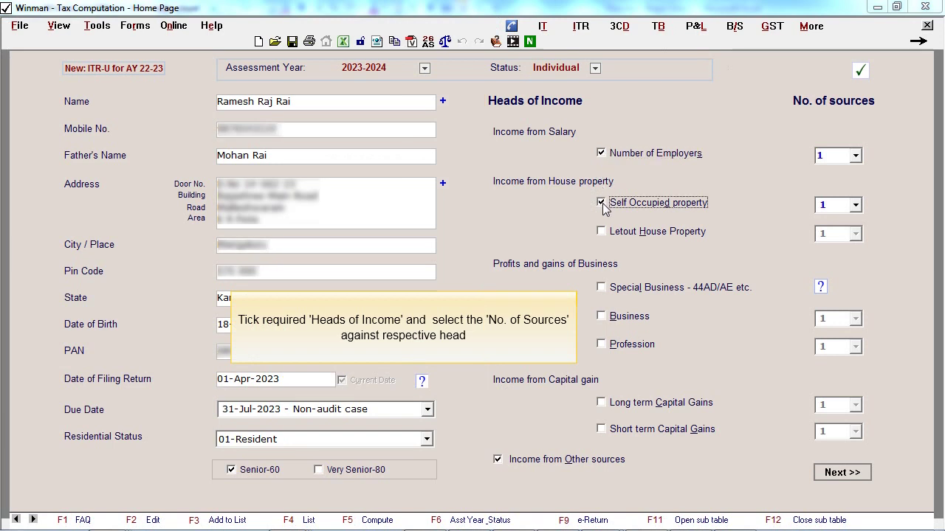
pyautogui.click(601, 316)
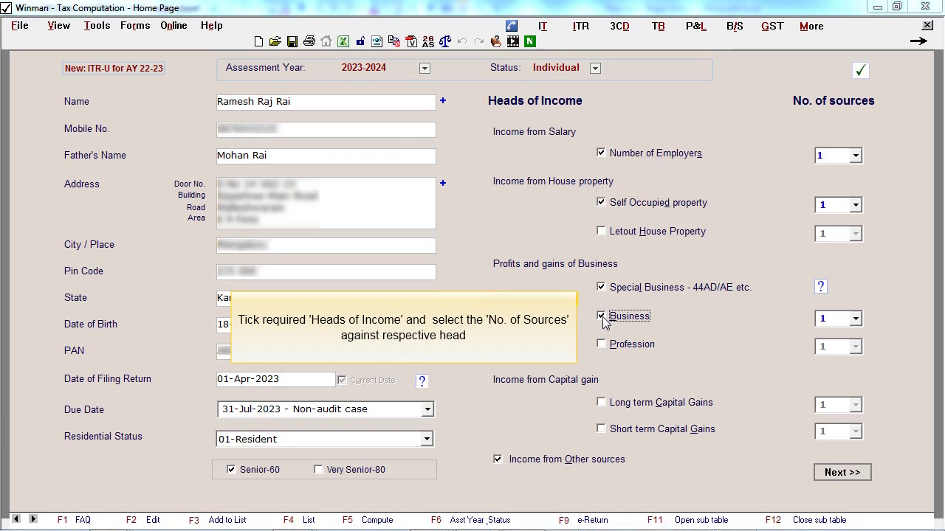
# Add long-term capital gains with 2 sources and short-term capital gains, then proceed to the computation sheet
pyautogui.click(601, 403)
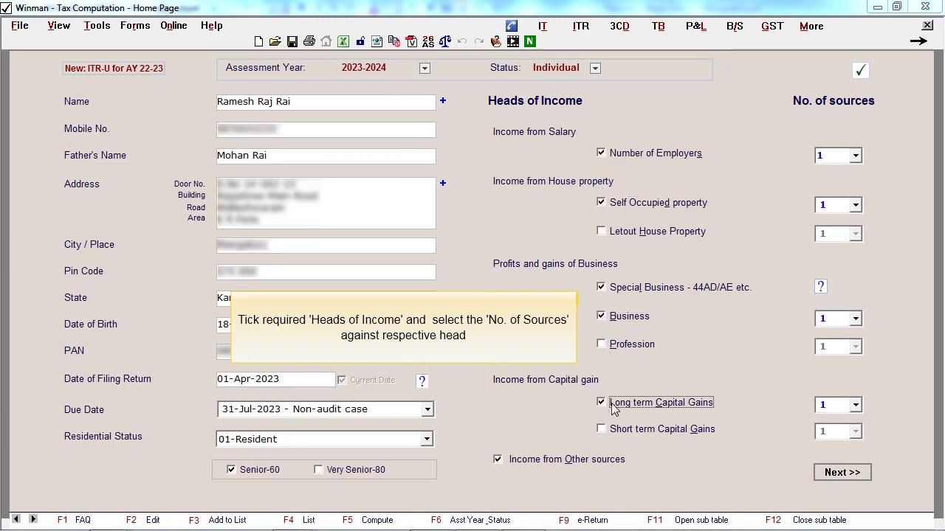
pyautogui.click(855, 407)
pyautogui.click(841, 433)
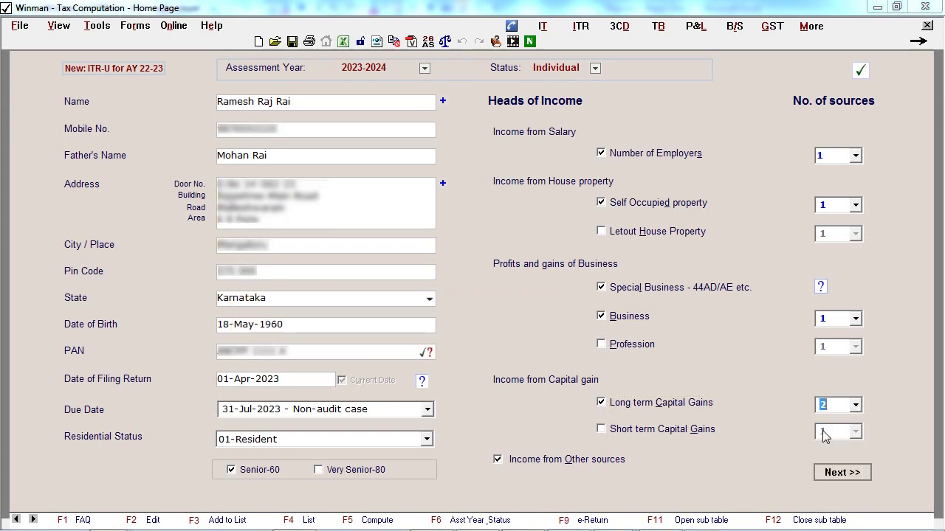
pyautogui.click(601, 430)
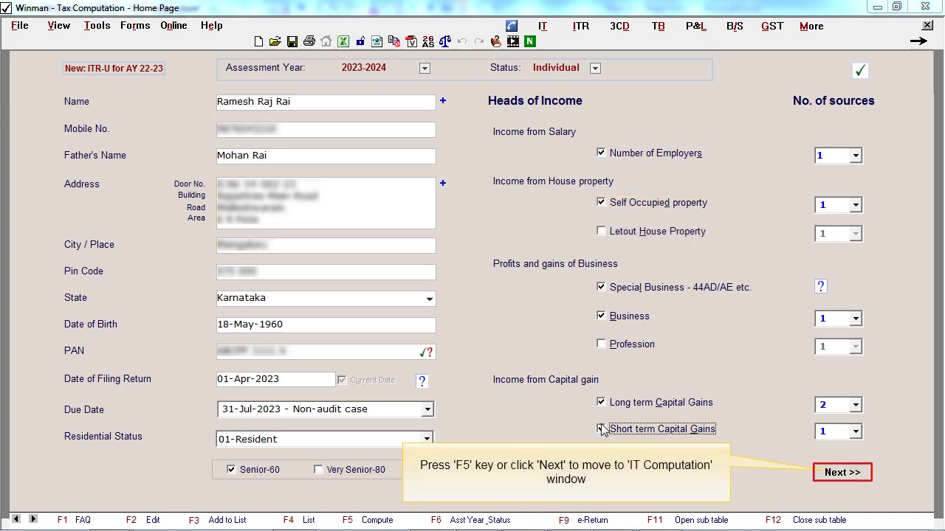
pyautogui.click(836, 476)
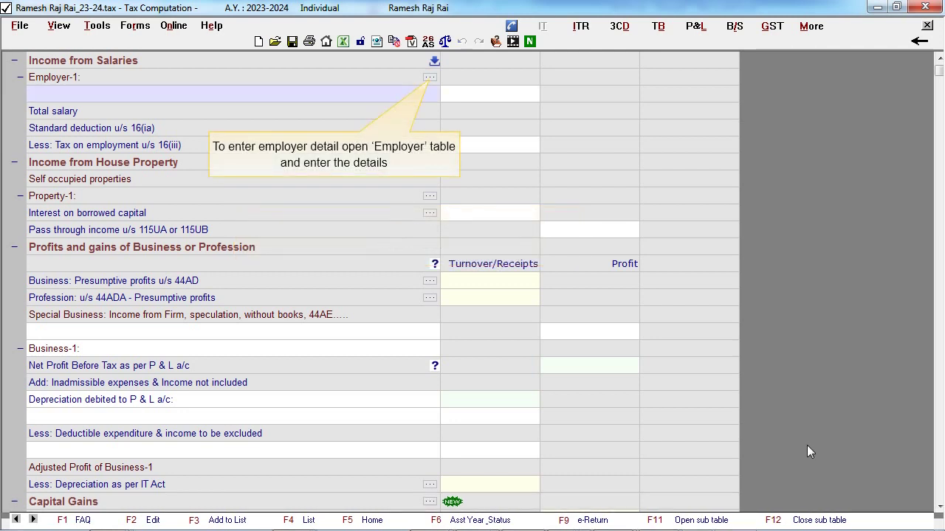
# Add a 'Salaries, allowances and perquisites' line under Employer-1
pyautogui.click(430, 77)
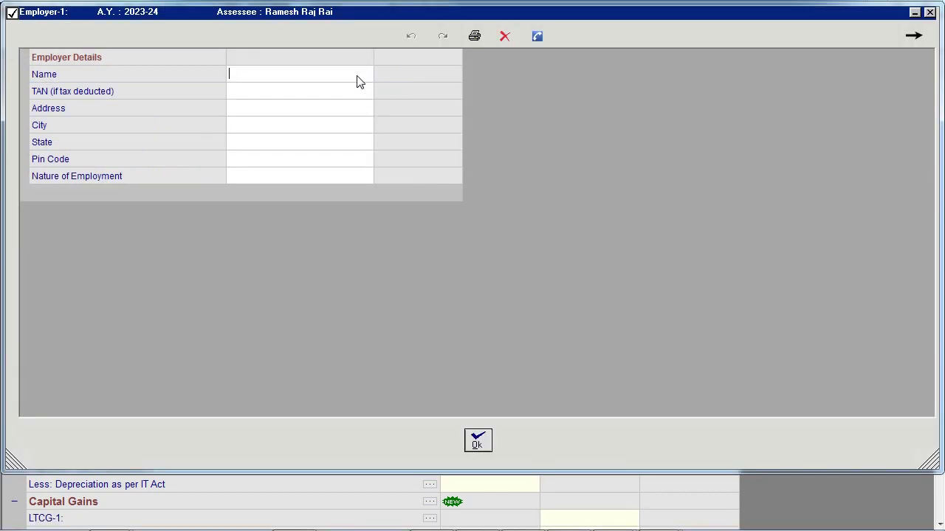
pyautogui.click(477, 443)
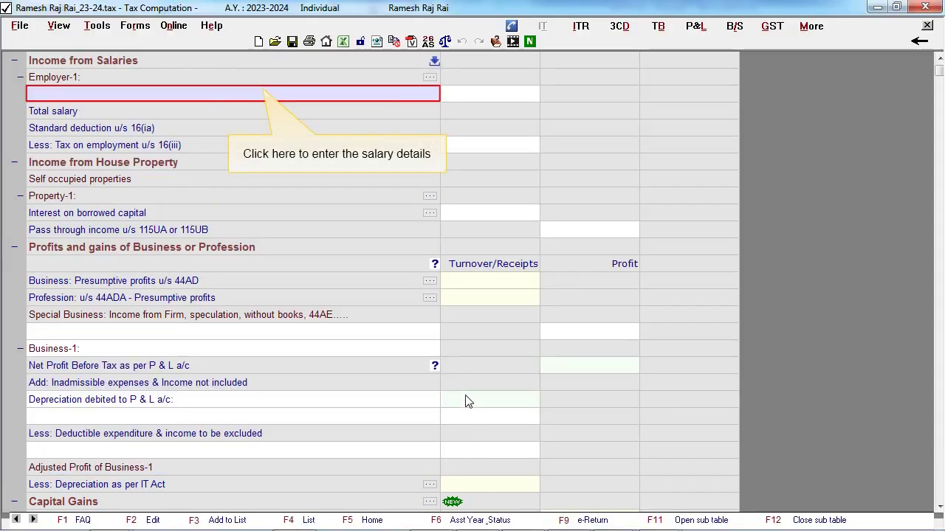
pyautogui.click(387, 94)
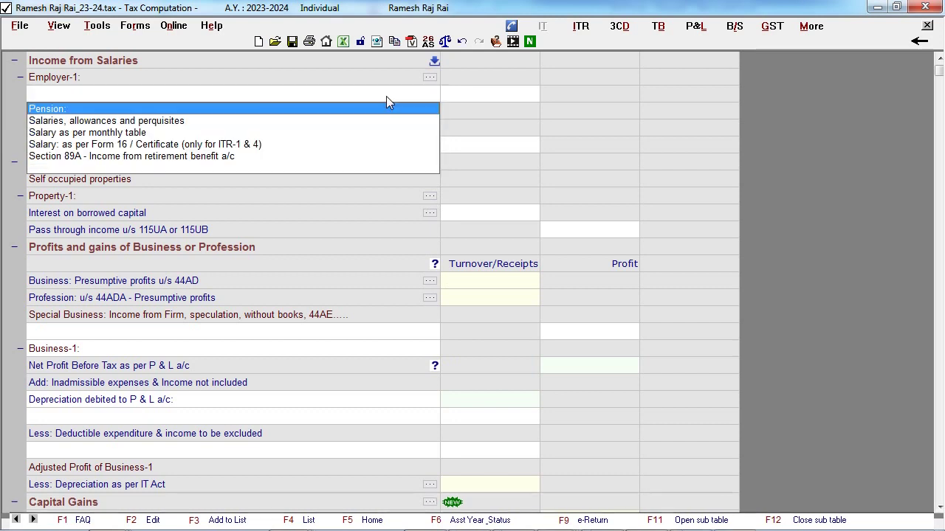
pyautogui.click(150, 121)
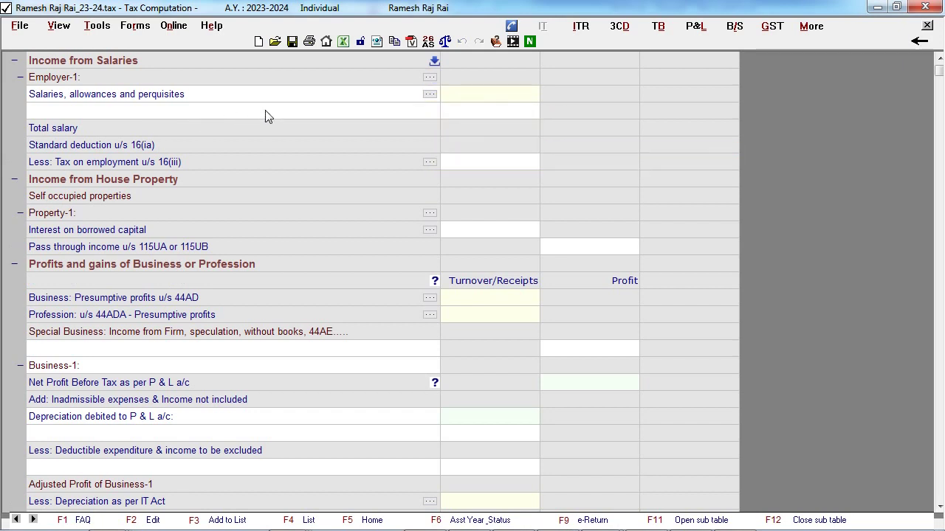
# Enter a basic salary of 15,00,000
pyautogui.click(430, 95)
pyautogui.write('1500000')
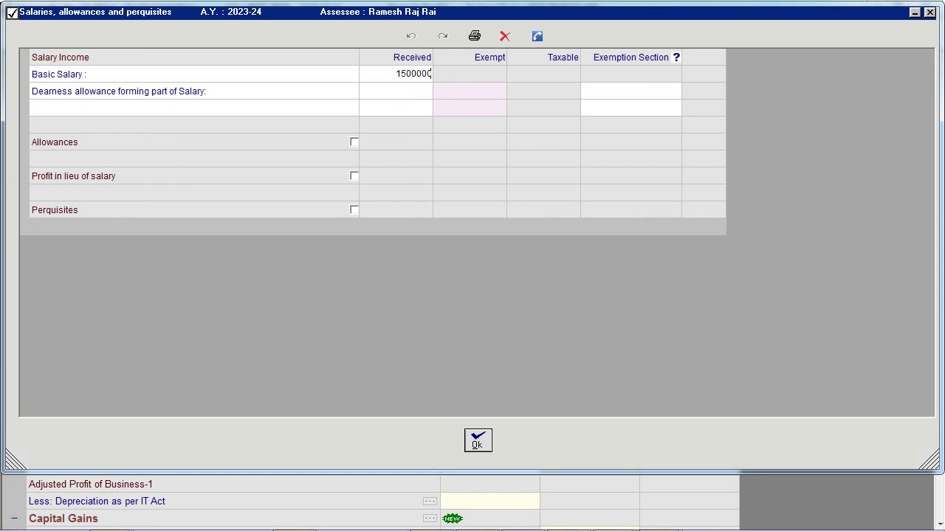
pyautogui.press('Return')
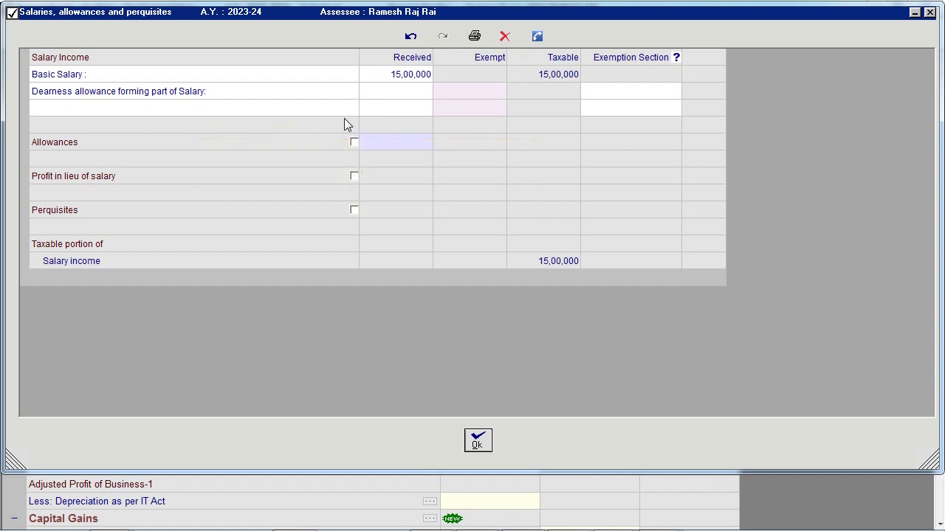
# Add 2,00,000 gratuity, fully exempt under 10(10), and enable salary allowances
pyautogui.click(311, 108)
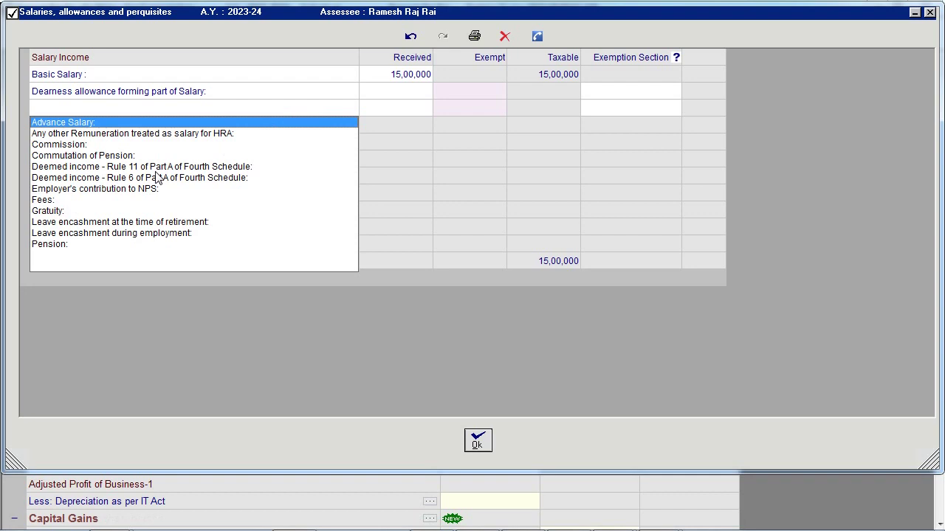
pyautogui.click(48, 210)
pyautogui.write('200000')
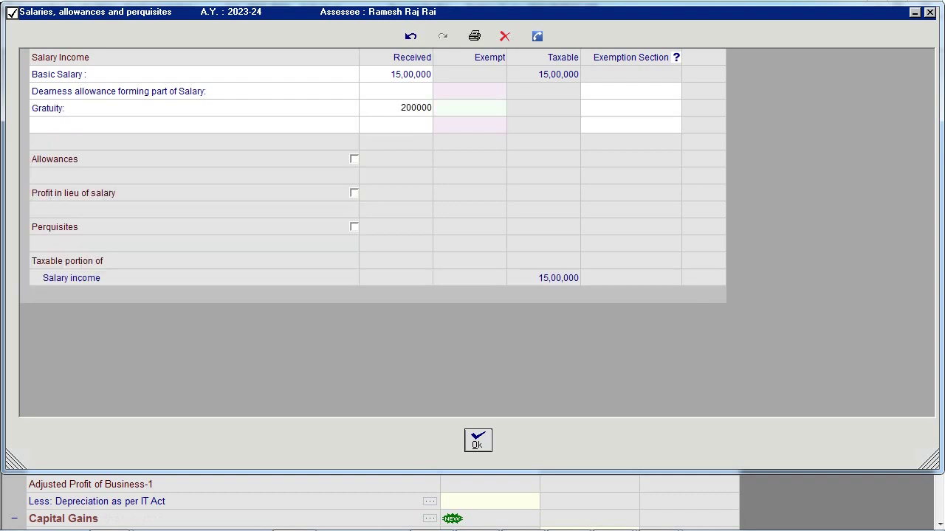
pyautogui.click(449, 110)
pyautogui.write('200000')
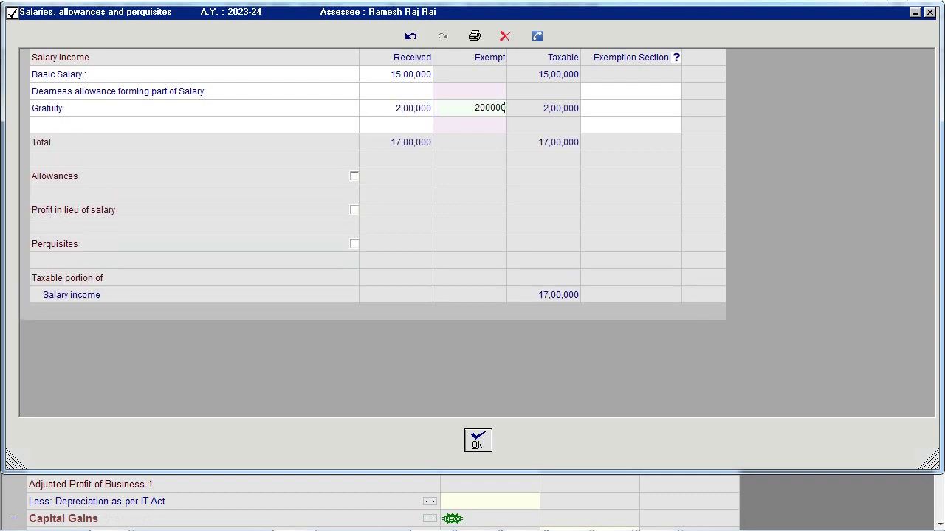
pyautogui.press('Return')
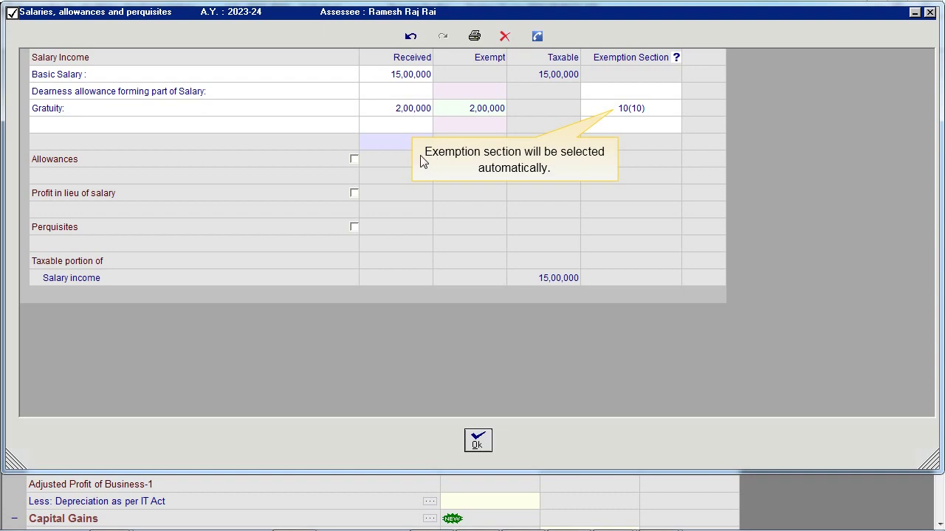
pyautogui.click(354, 160)
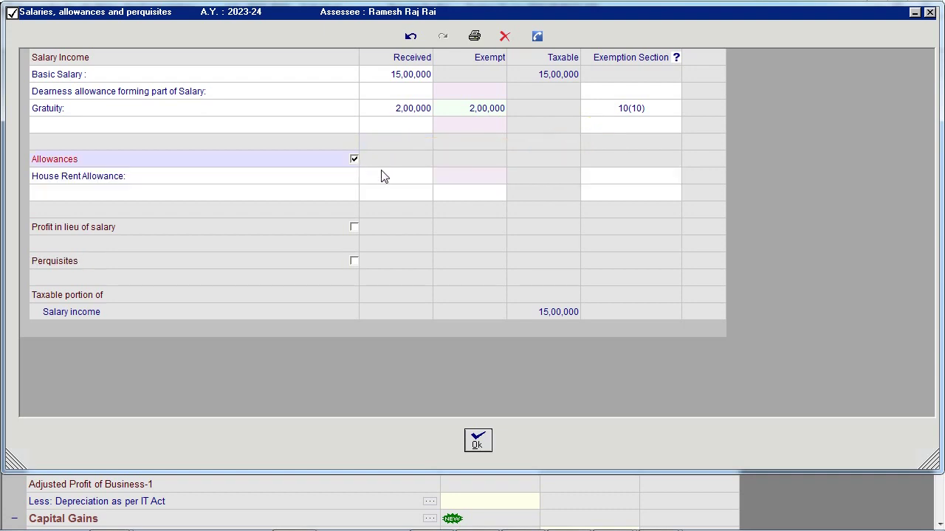
# Enter 3,50,000 house rent allowance received and dismiss the HRA notice
pyautogui.click(399, 177)
pyautogui.write('350000')
pyautogui.press('Return')
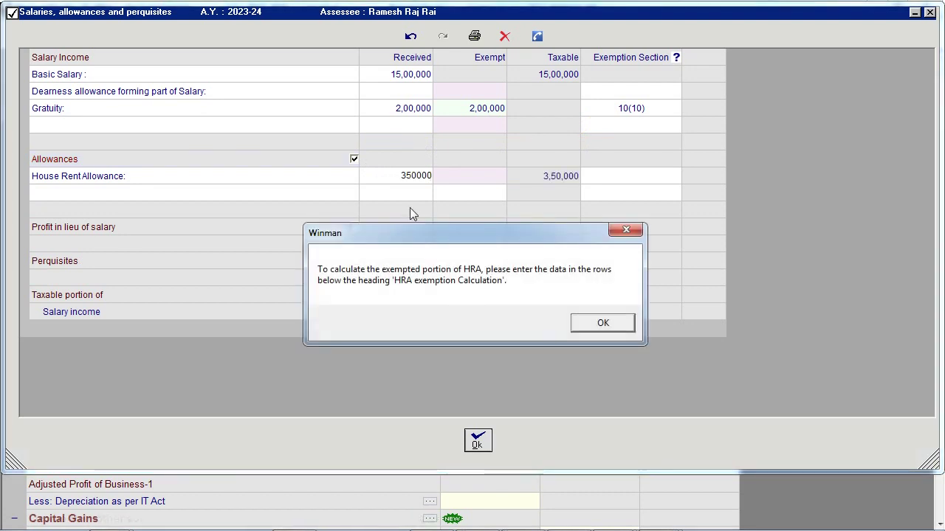
pyautogui.click(603, 325)
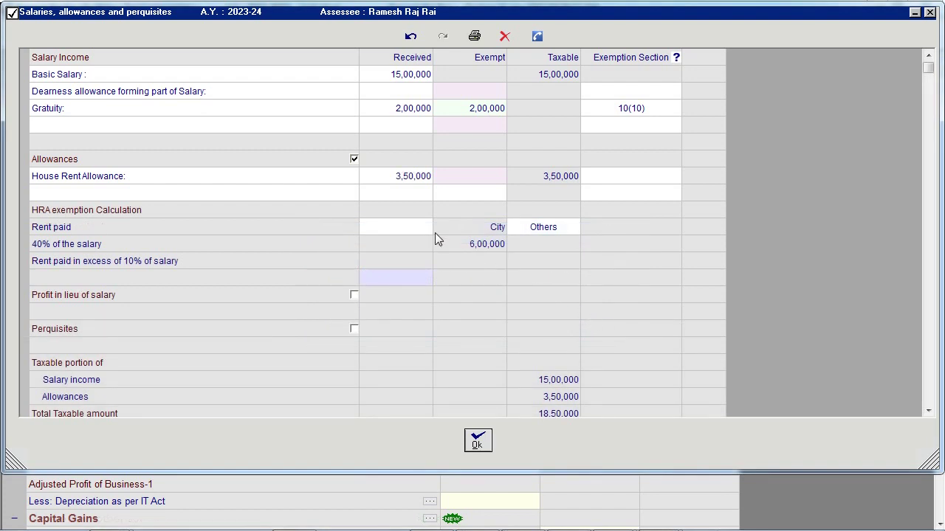
# Enter 4,00,000 rent paid, include profit in lieu of salary, and finish the salary details
pyautogui.click(426, 226)
pyautogui.write('400000')
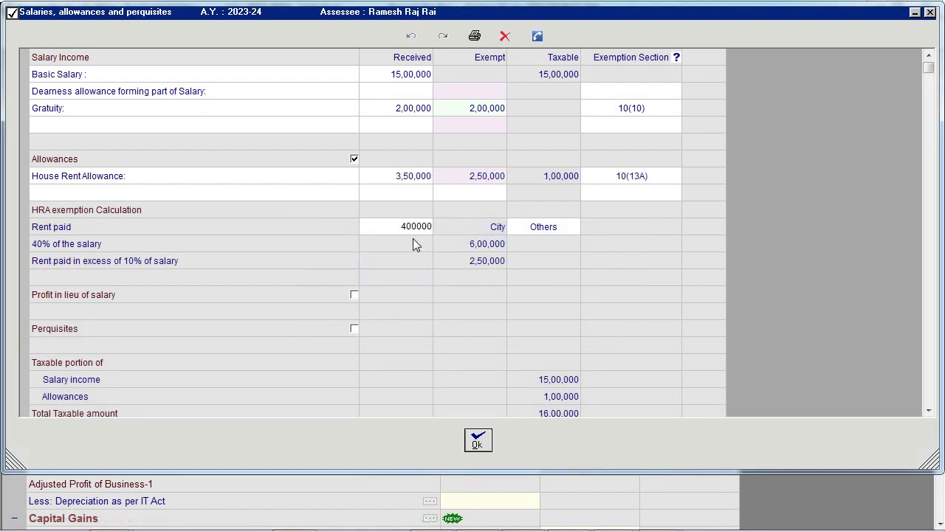
pyautogui.click(353, 294)
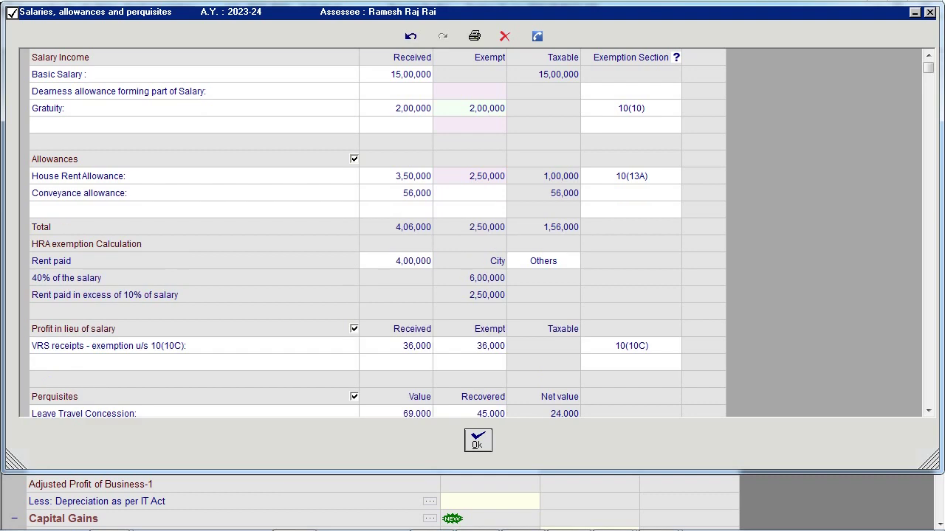
pyautogui.scroll(-4, 932, 417)
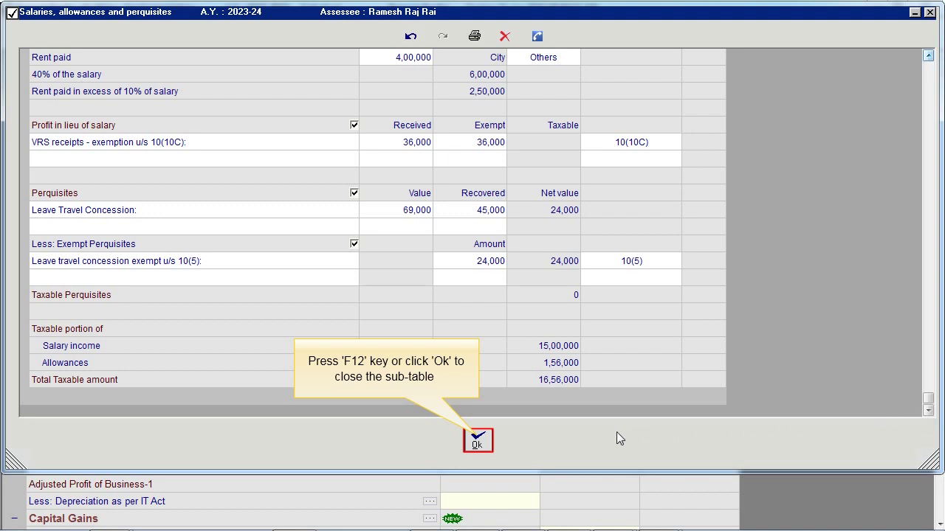
pyautogui.click(477, 441)
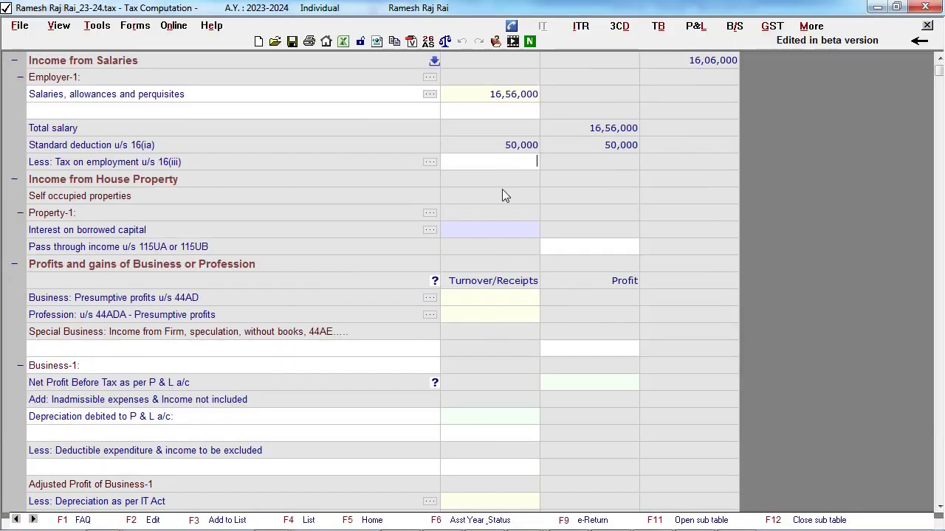
pyautogui.click(505, 164)
# Record 2,000 tax on employment and set Property-1 to Karnataka with its PIN code and owner Self
pyautogui.write('2000')
pyautogui.press('Return')
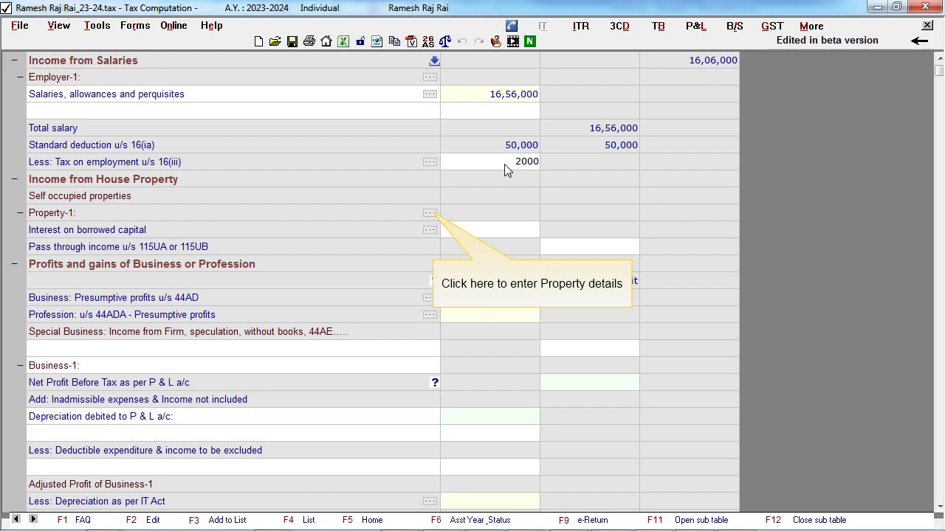
pyautogui.click(429, 212)
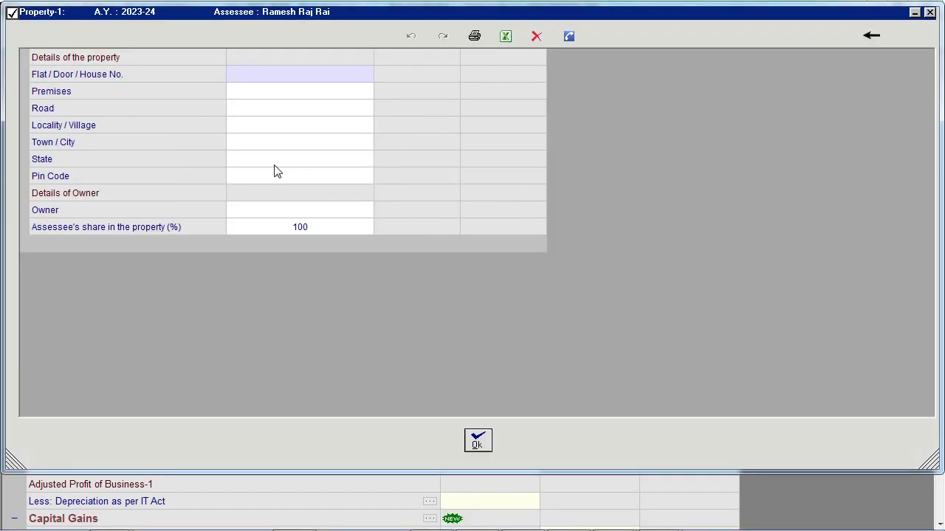
pyautogui.click(253, 161)
pyautogui.click(264, 350)
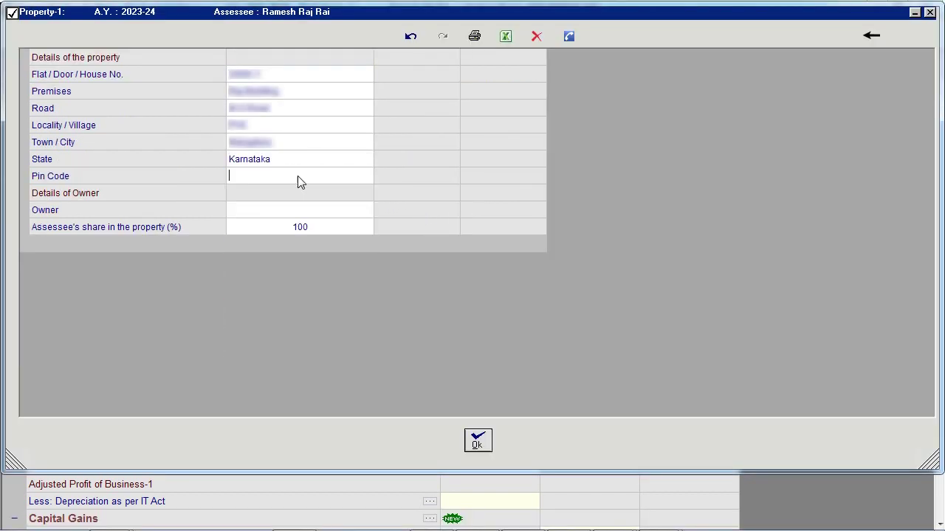
pyautogui.write('560001')
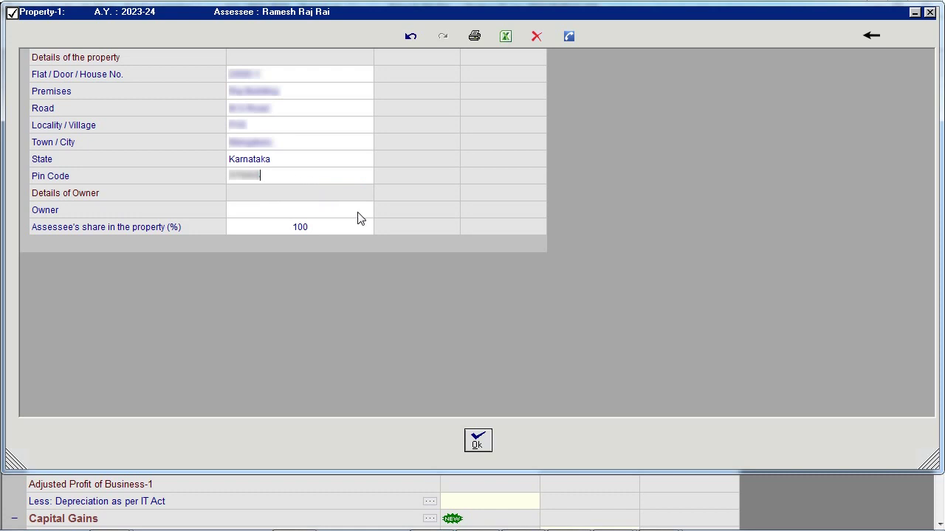
pyautogui.click(358, 212)
pyautogui.click(237, 248)
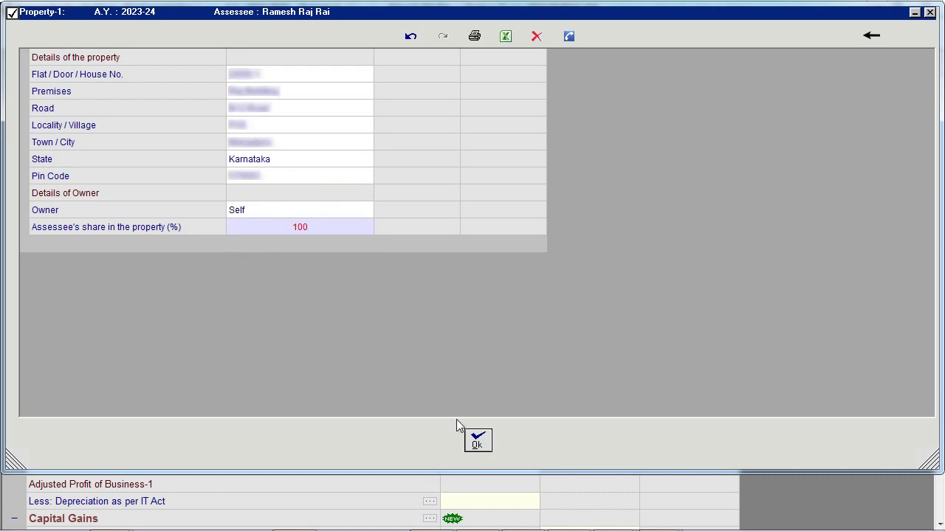
pyautogui.click(476, 439)
# Claim 3,00,000 interest on borrowed capital, keeping the 2,00,000 deduction limit
pyautogui.write('300000')
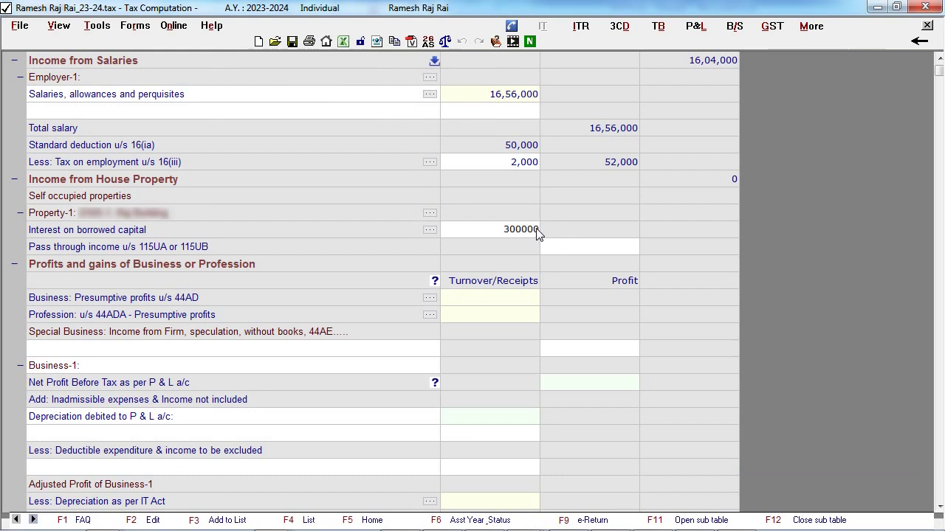
pyautogui.click(533, 250)
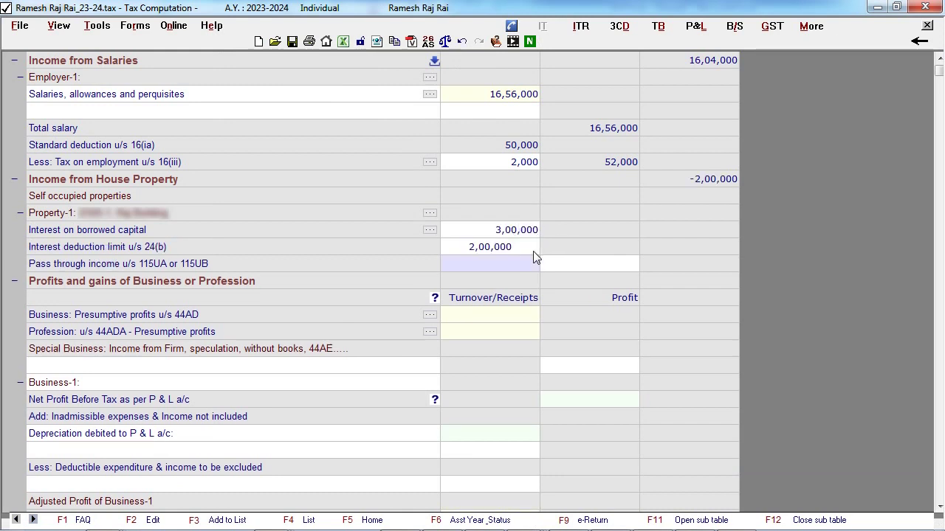
pyautogui.click(533, 251)
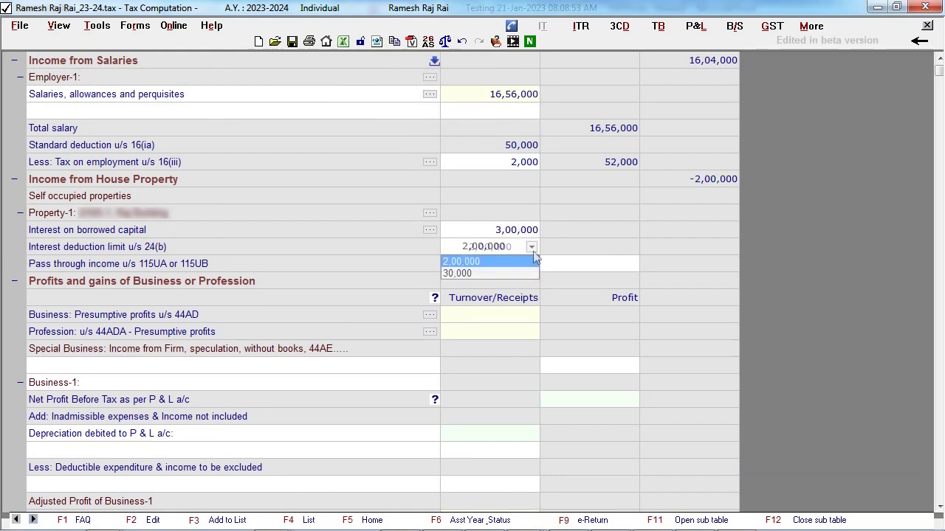
pyautogui.click(487, 262)
pyautogui.click(431, 315)
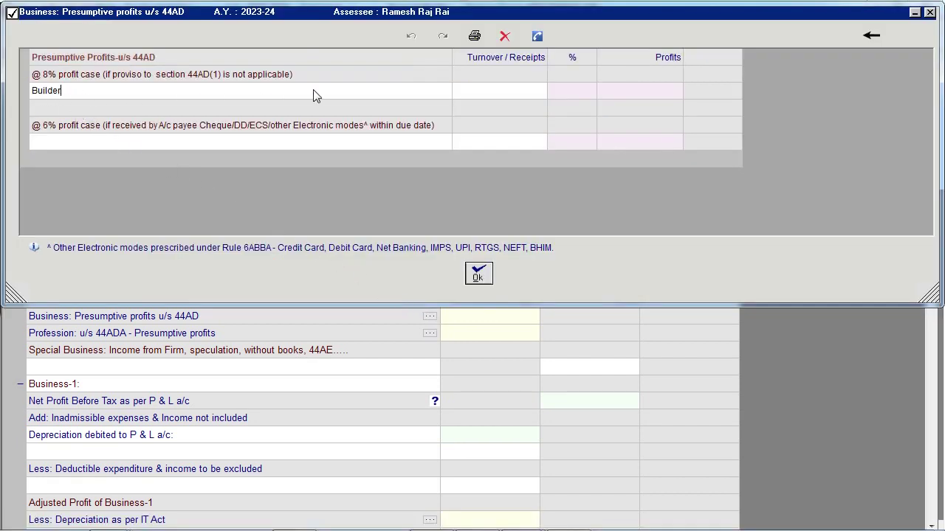
# Enter a 10,00,000 turnover for the Builder business under 44AD
pyautogui.click(525, 91)
pyautogui.write('1000000')
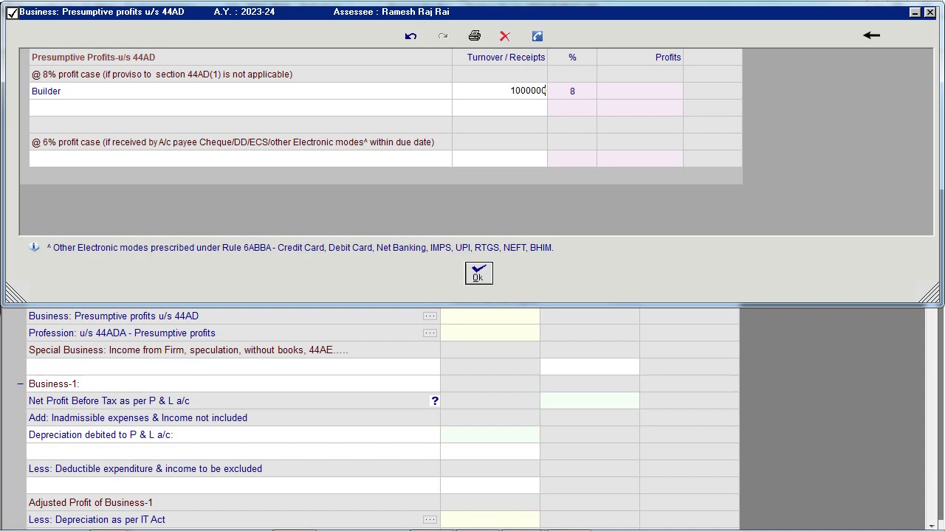
pyautogui.press('Return')
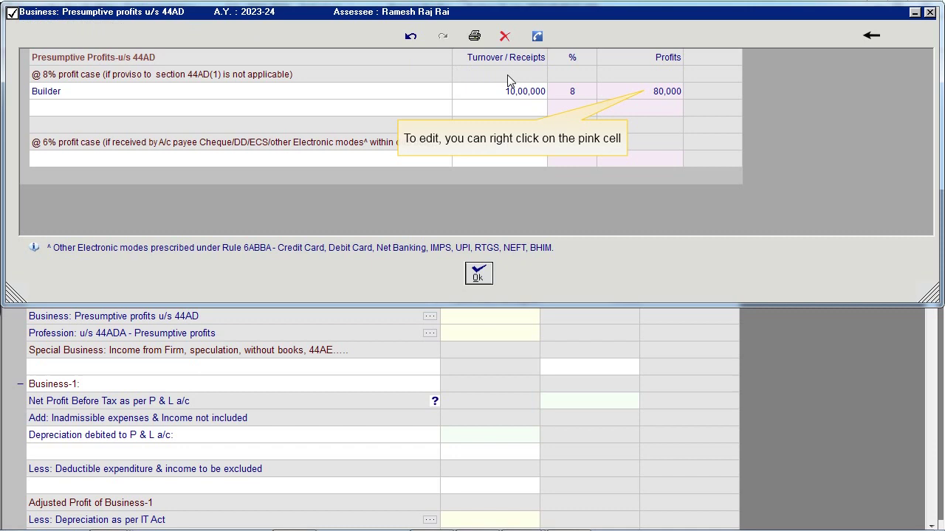
# Override the Builder profit with 2,00,000, then restore the automatic 8% profit
pyautogui.rightClick(640, 98)
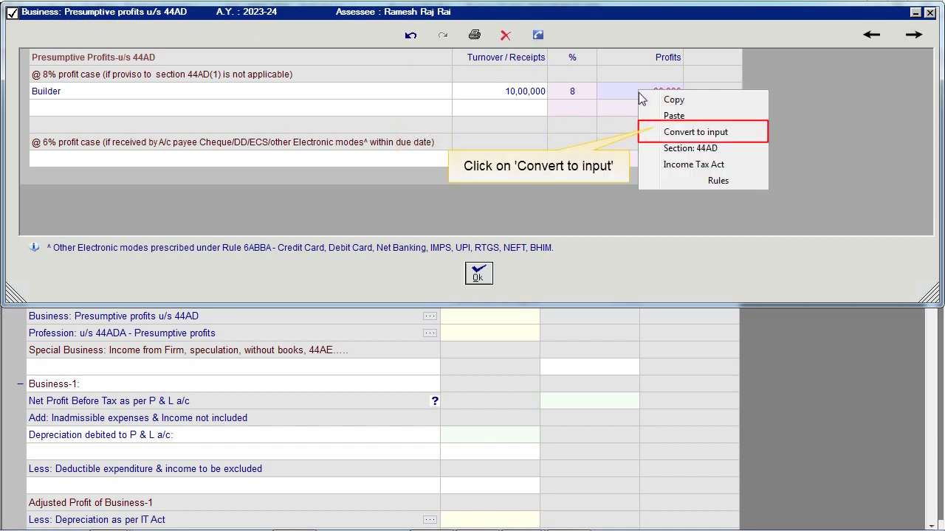
pyautogui.click(708, 127)
pyautogui.press('BackSpace')
pyautogui.press('BackSpace')
pyautogui.press('BackSpace')
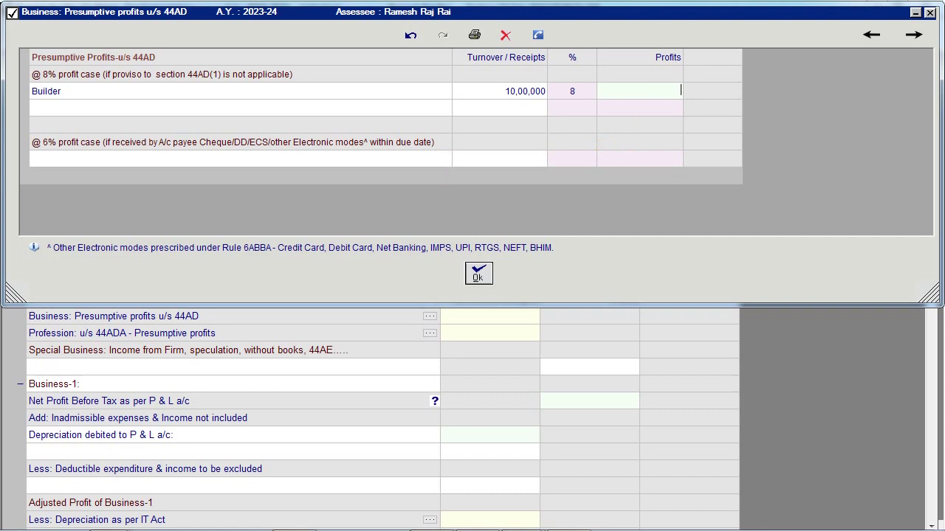
pyautogui.write('200000')
pyautogui.rightClick(672, 100)
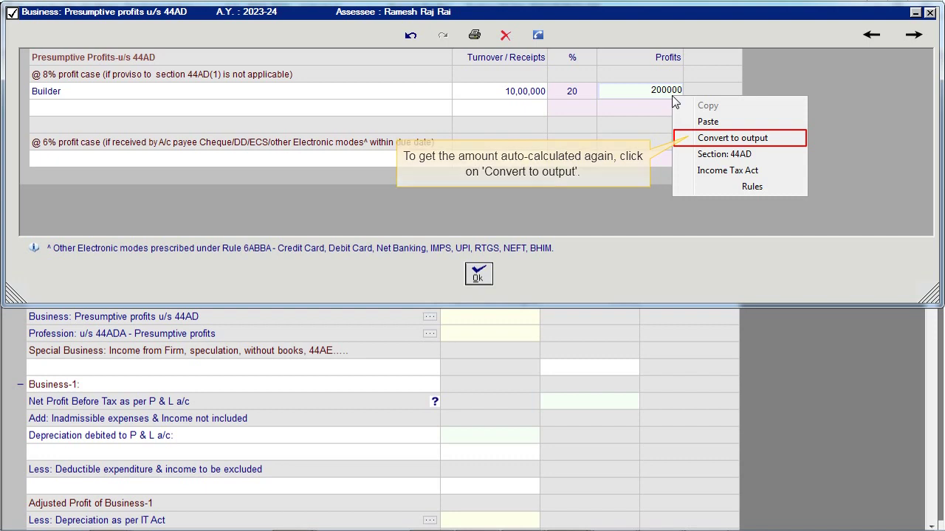
pyautogui.click(702, 140)
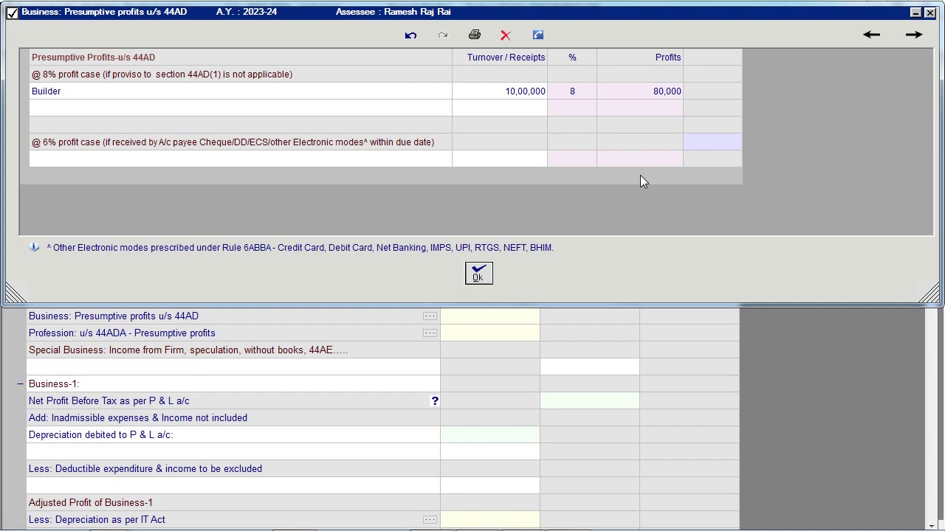
# Enter 2,00,000 as Business-1's net profit before tax
pyautogui.click(479, 274)
pyautogui.moveTo(589, 400)
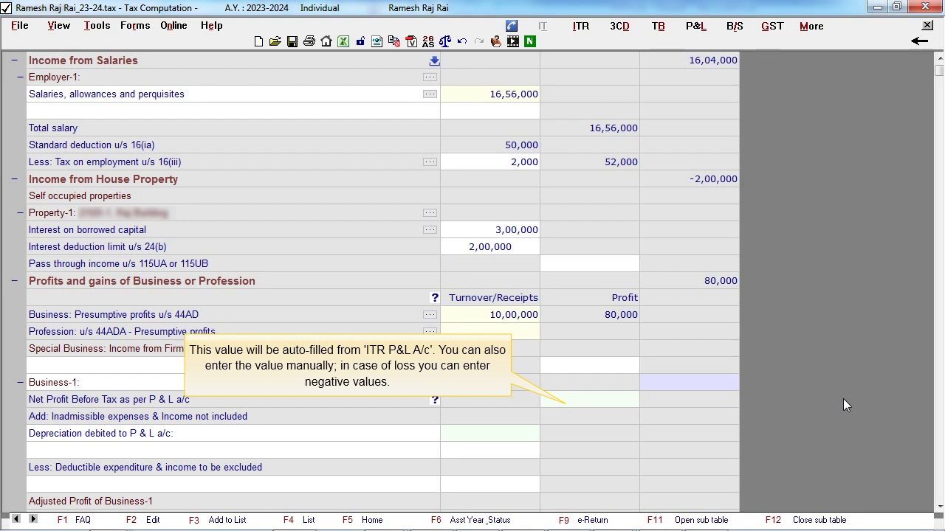
pyautogui.click(614, 401)
pyautogui.write('200000')
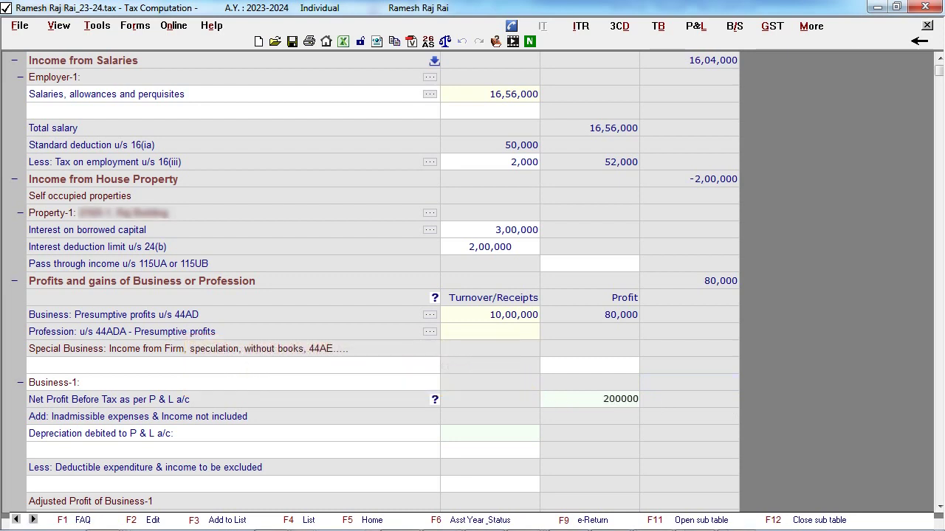
pyautogui.press('Return')
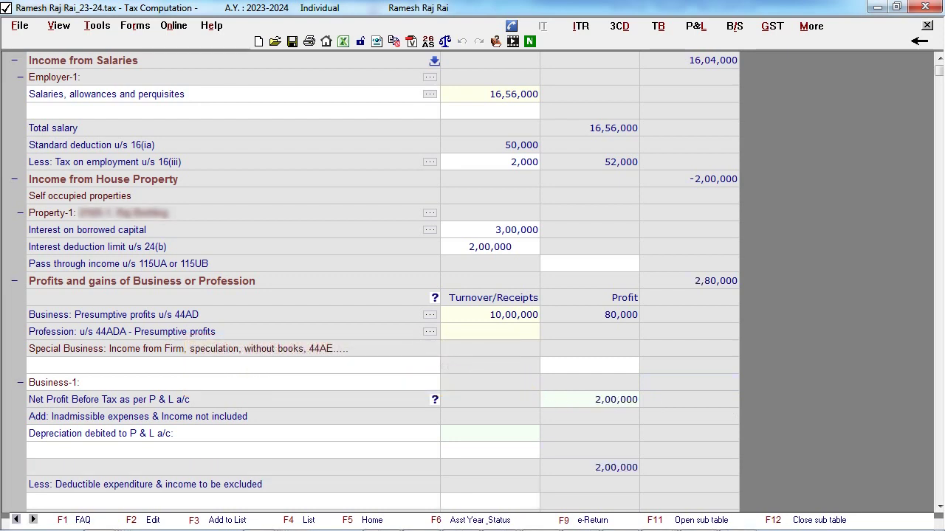
pyautogui.scroll(-8, 831, 284)
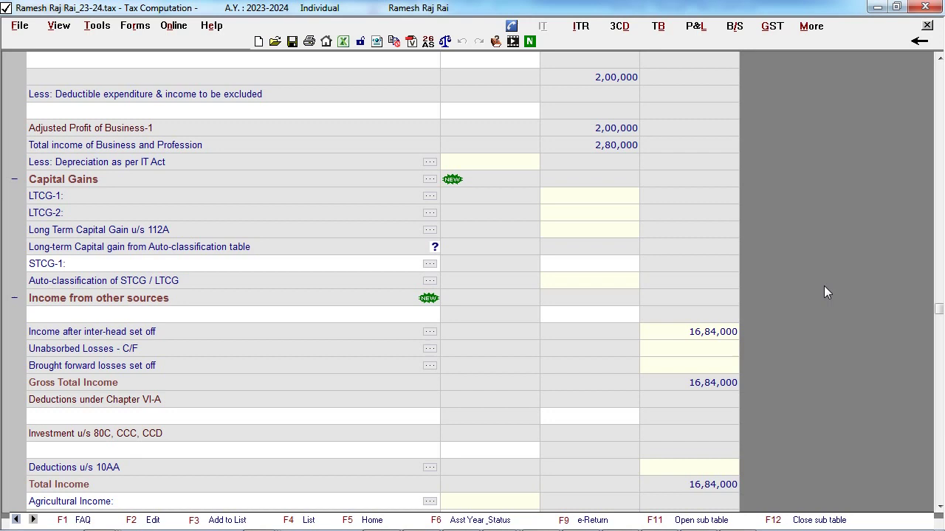
# Set LTCG-1 to the deemed gains category with slump sale u/s 50B
pyautogui.click(431, 196)
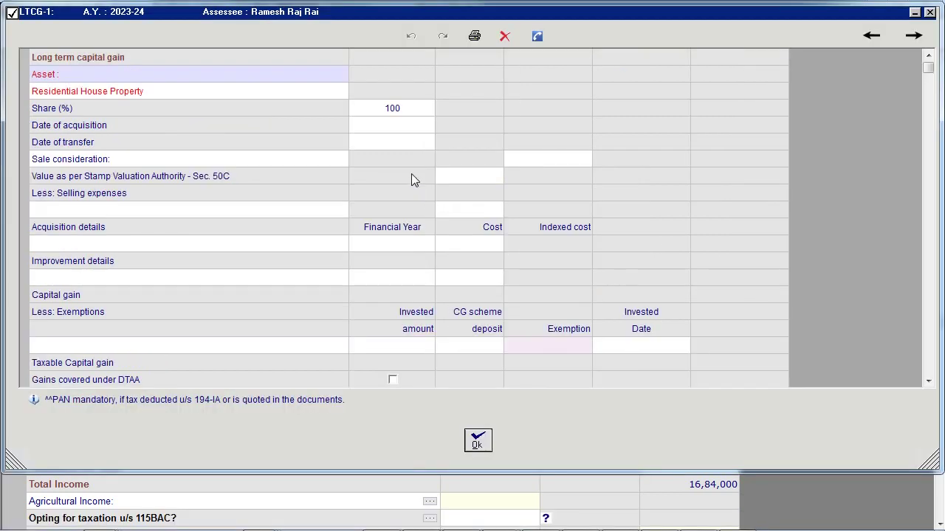
pyautogui.click(333, 94)
pyautogui.click(296, 142)
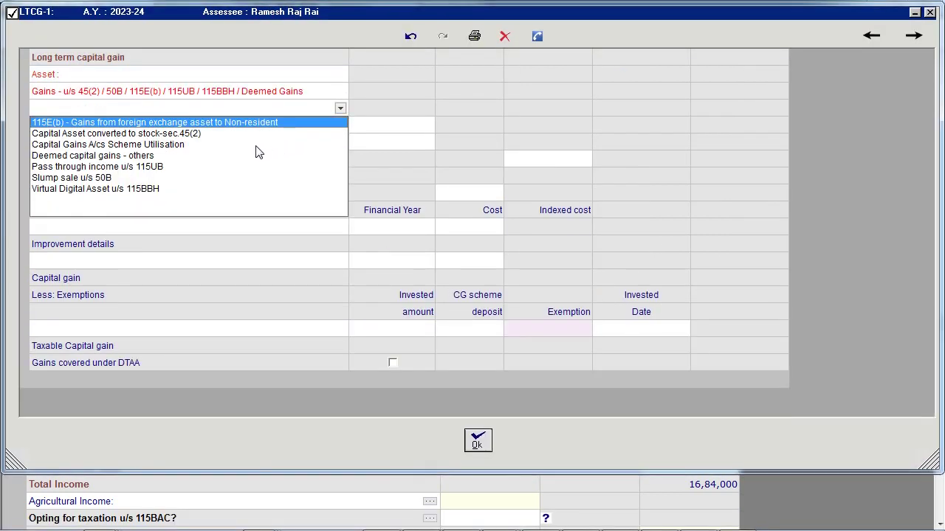
pyautogui.click(95, 178)
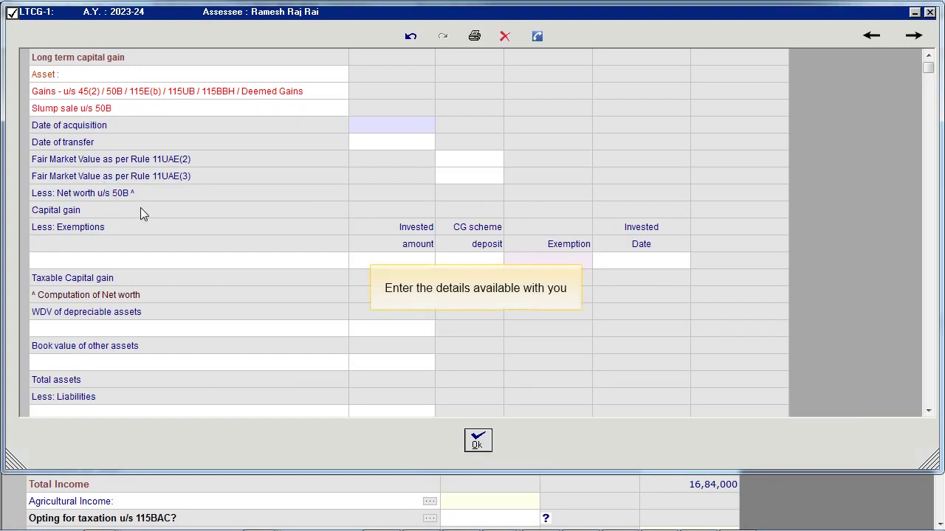
pyautogui.click(476, 443)
# Review the STCG/LTCG auto-classification table and its Excel options, then close it unchanged
pyautogui.click(430, 280)
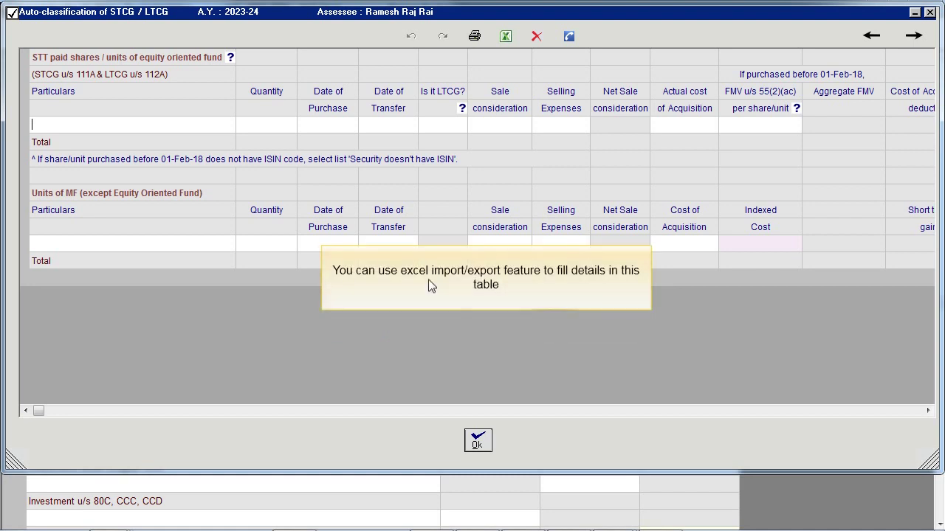
pyautogui.click(506, 37)
pyautogui.moveTo(552, 68)
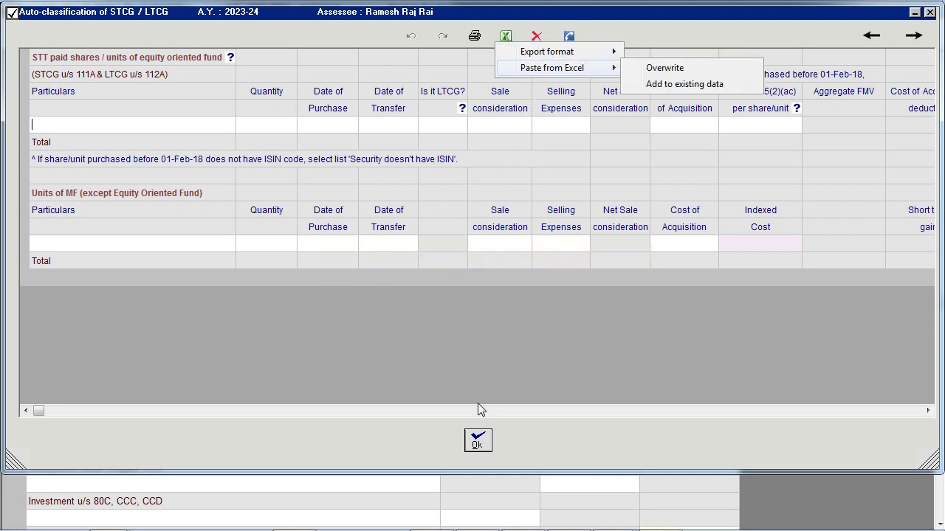
pyautogui.click(478, 441)
pyautogui.click(274, 317)
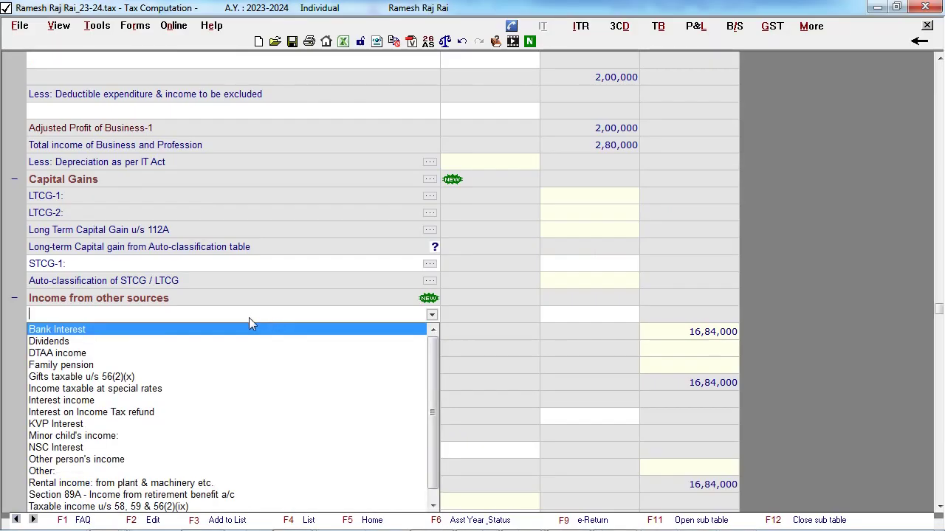
# Enter 15,000 of Allahabad Bank time-deposit interest, with an Andhra Bank row added
pyautogui.click(226, 330)
pyautogui.click(84, 108)
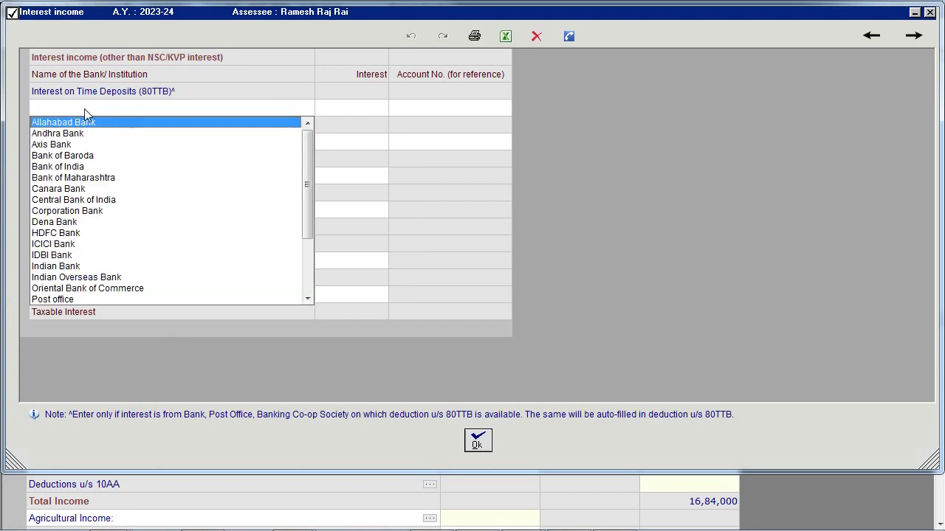
pyautogui.click(233, 122)
pyautogui.write('15000')
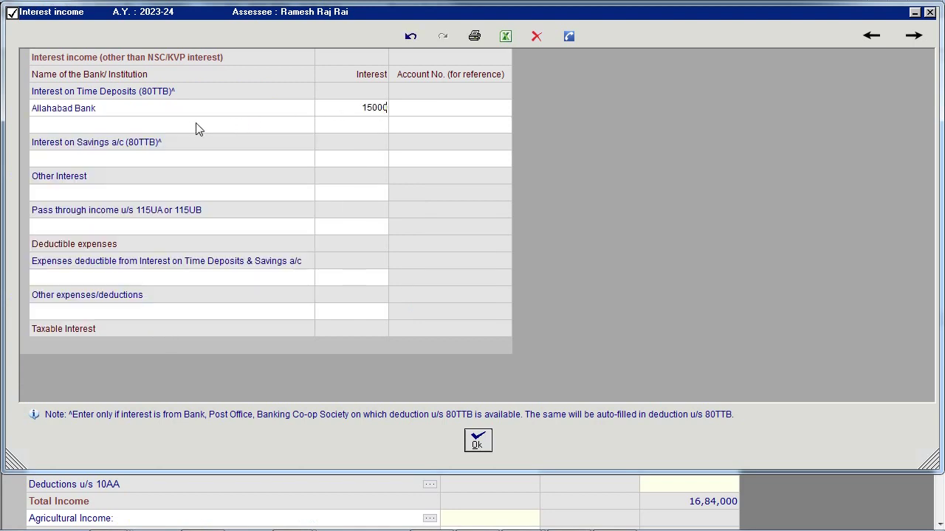
pyautogui.click(176, 127)
pyautogui.click(44, 153)
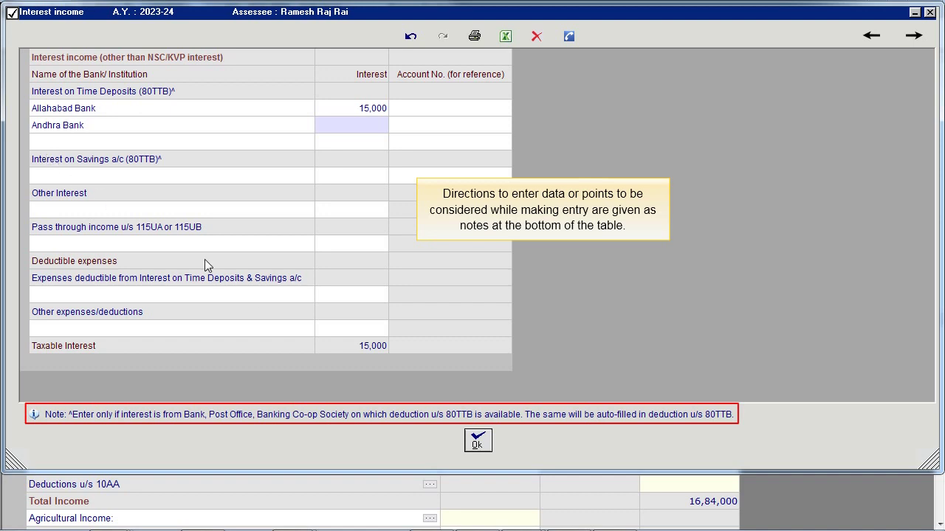
pyautogui.click(477, 440)
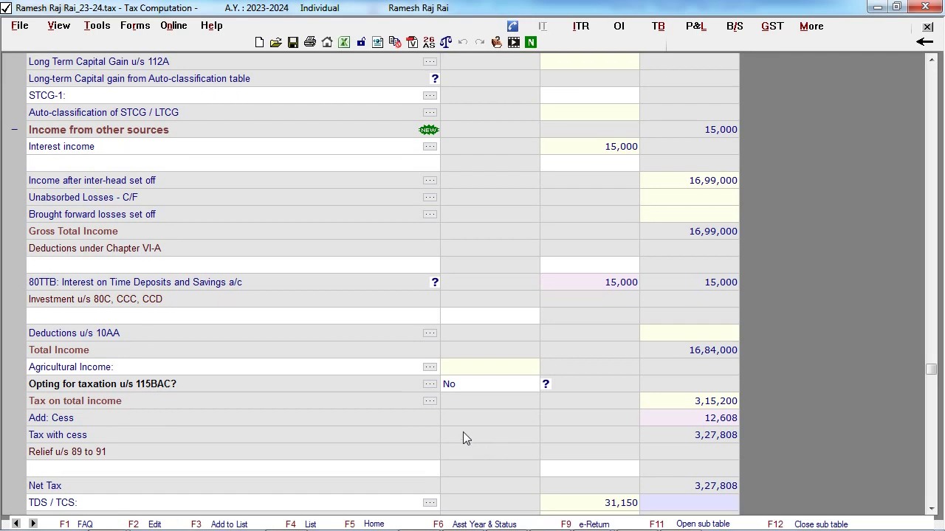
# Claim 80D premiums of 46,000 for parents and 30,000 for self, then add an 80QQB royalty row
pyautogui.click(193, 266)
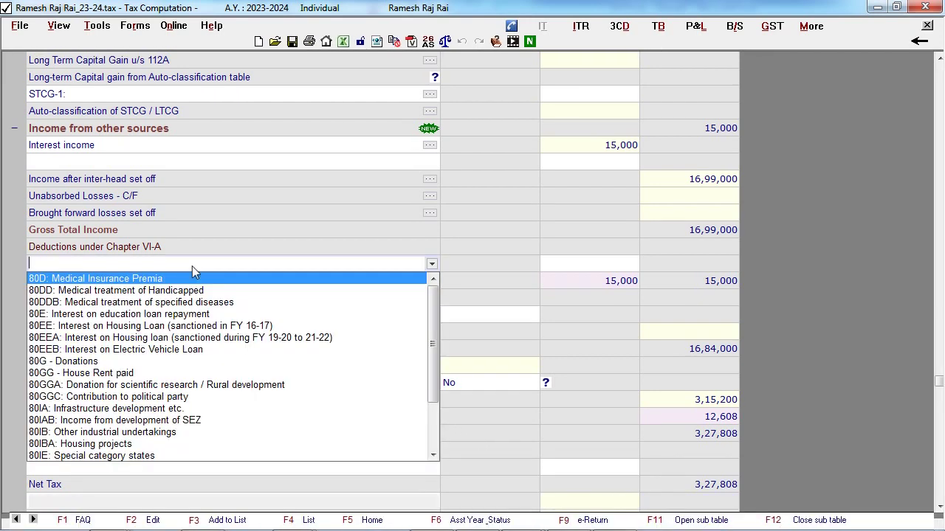
pyautogui.press('Return')
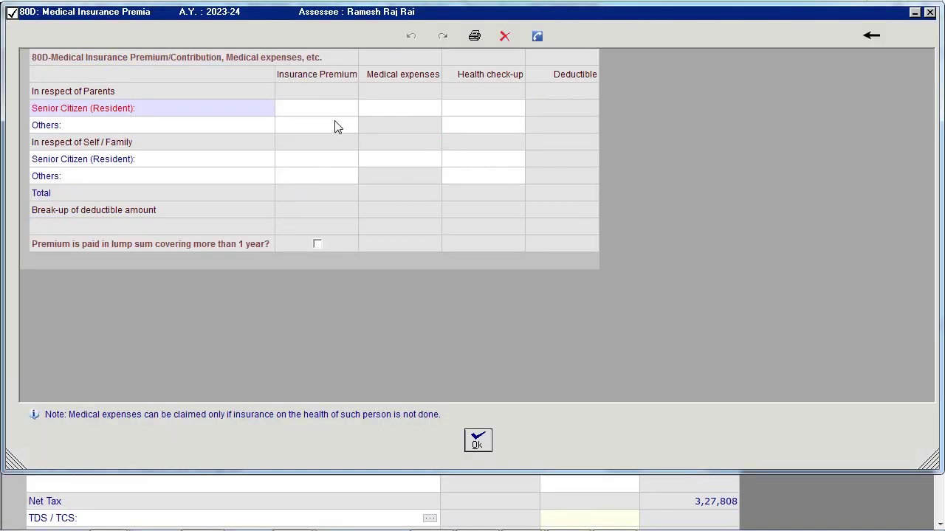
pyautogui.click(341, 111)
pyautogui.write('46000')
pyautogui.click(346, 176)
pyautogui.write('30000')
pyautogui.press('Return')
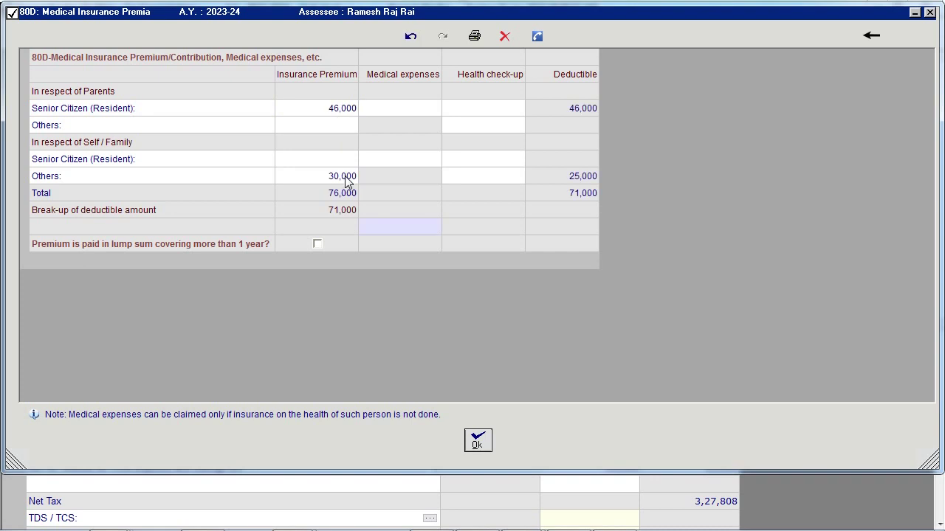
pyautogui.click(478, 441)
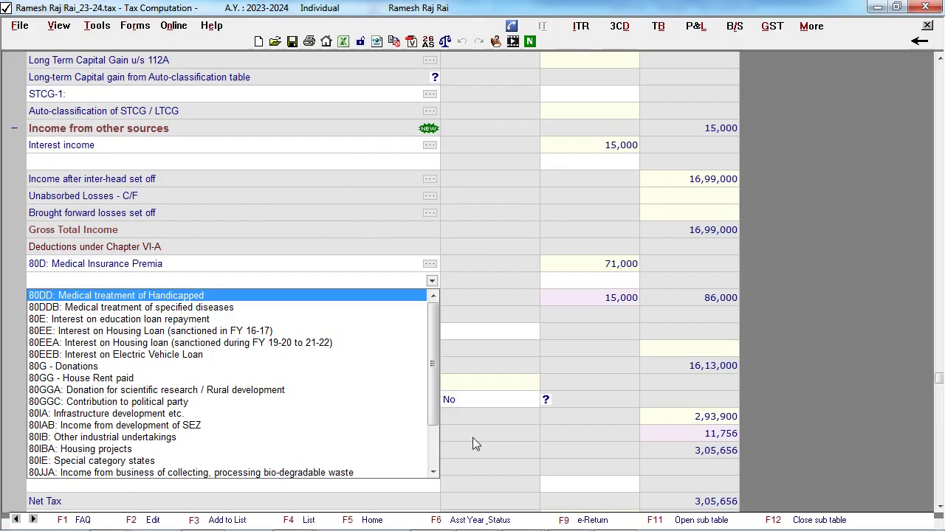
pyautogui.scroll(-2, 433, 476)
pyautogui.click(90, 438)
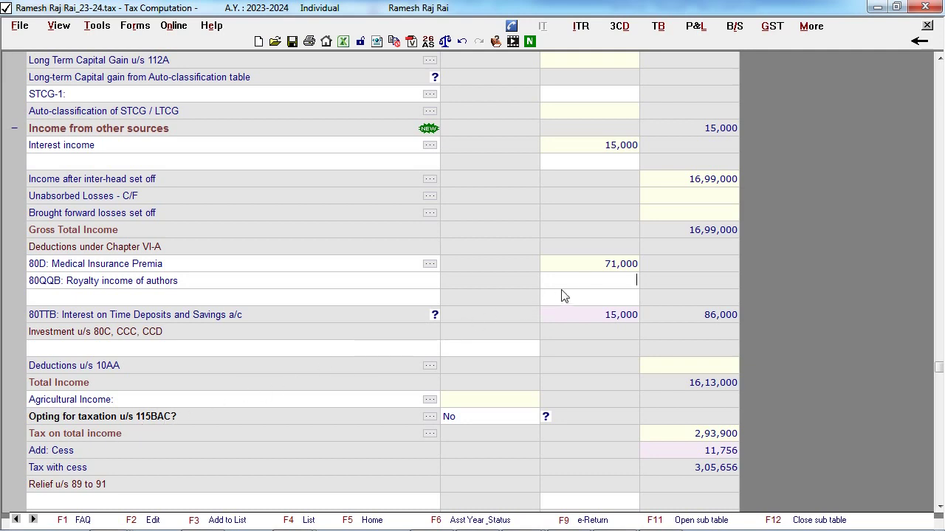
# Enter a 3,00,000 80QQB royalty deduction and dismiss the Form 10CCD notice
pyautogui.write('300000')
pyautogui.press('Return')
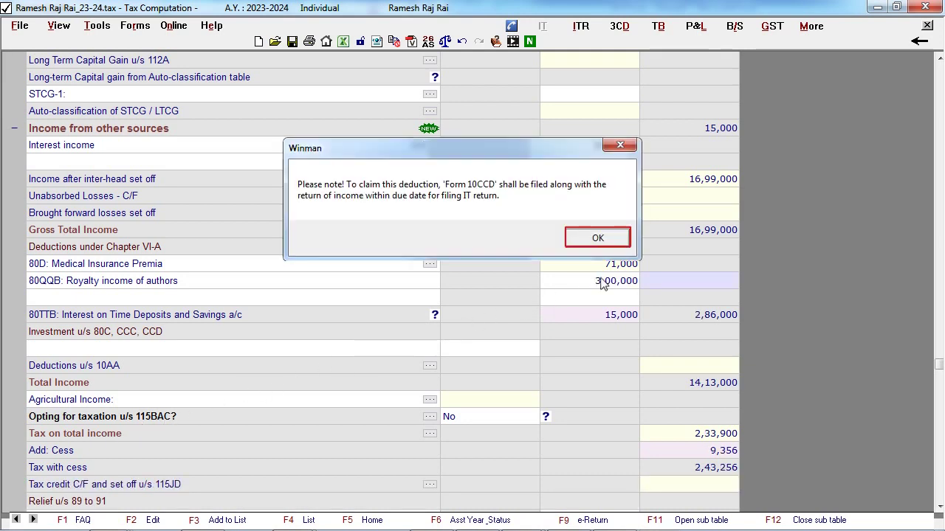
pyautogui.click(598, 237)
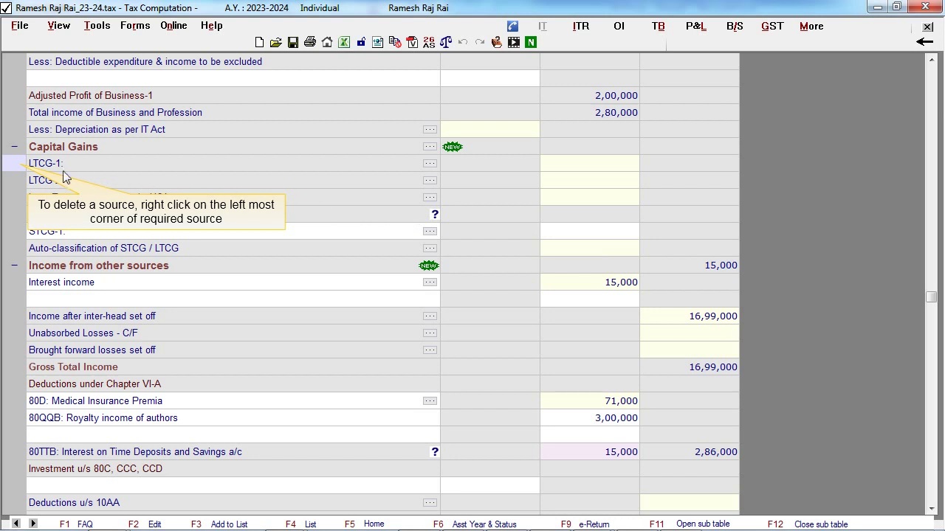
# Delete the extra LTCG-1 capital gains source, the Andhra Bank row and the Interest income sheet
pyautogui.rightClick(9, 169)
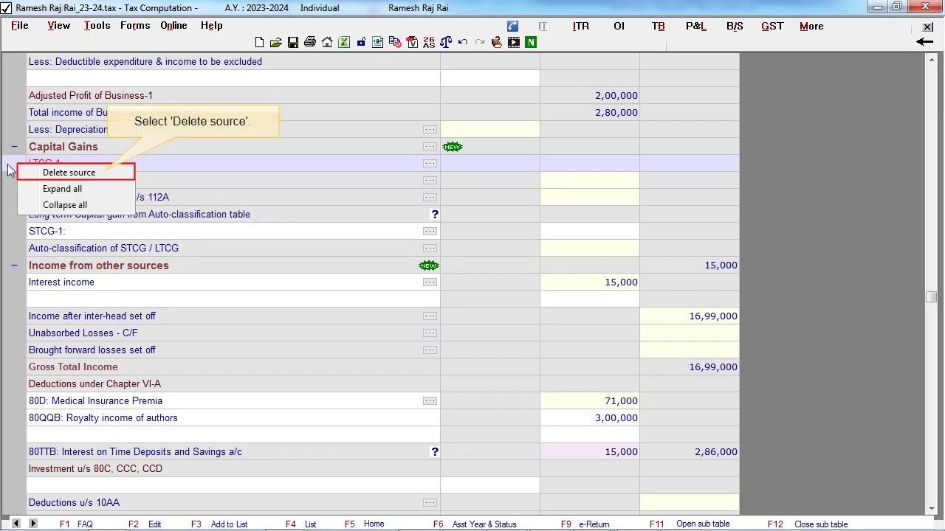
pyautogui.click(99, 172)
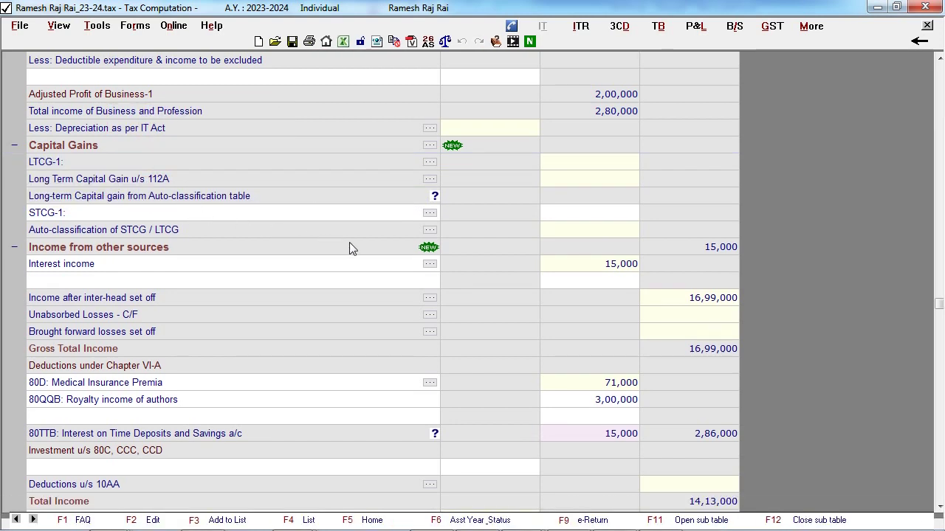
pyautogui.click(430, 263)
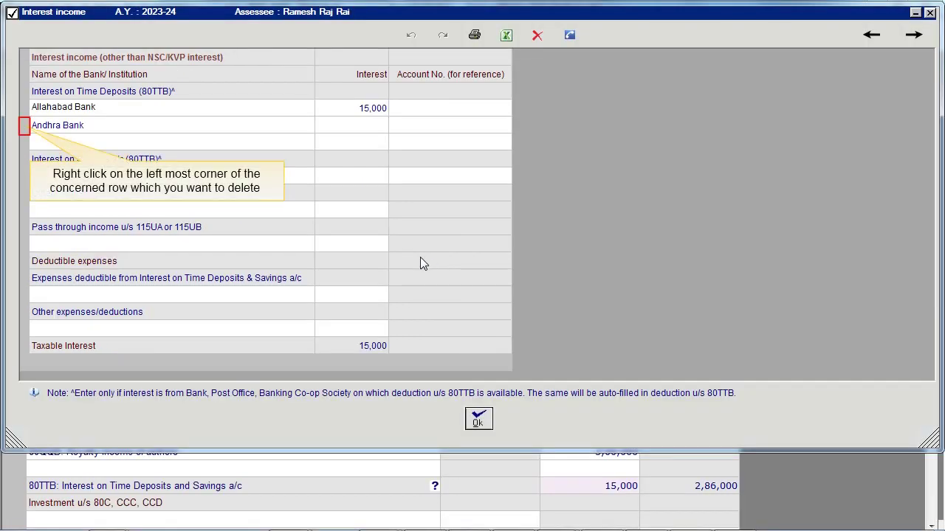
pyautogui.rightClick(26, 132)
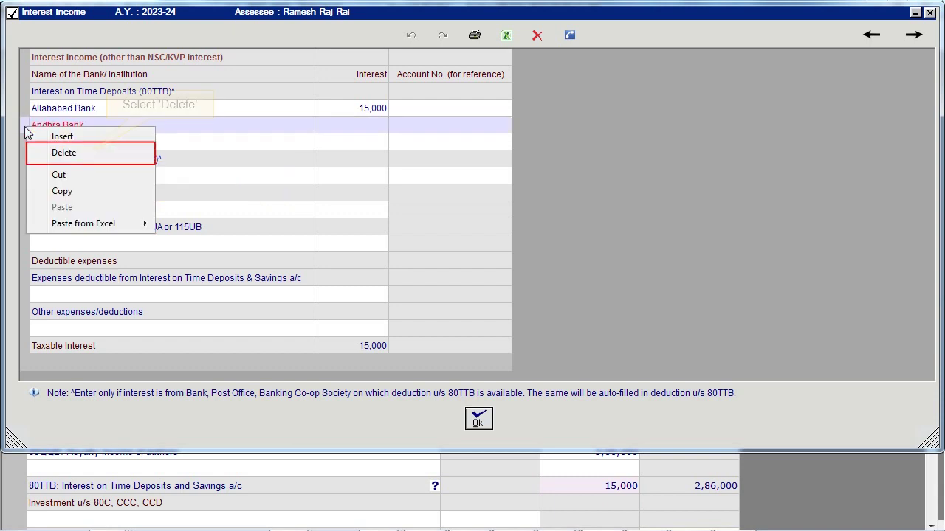
pyautogui.click(65, 151)
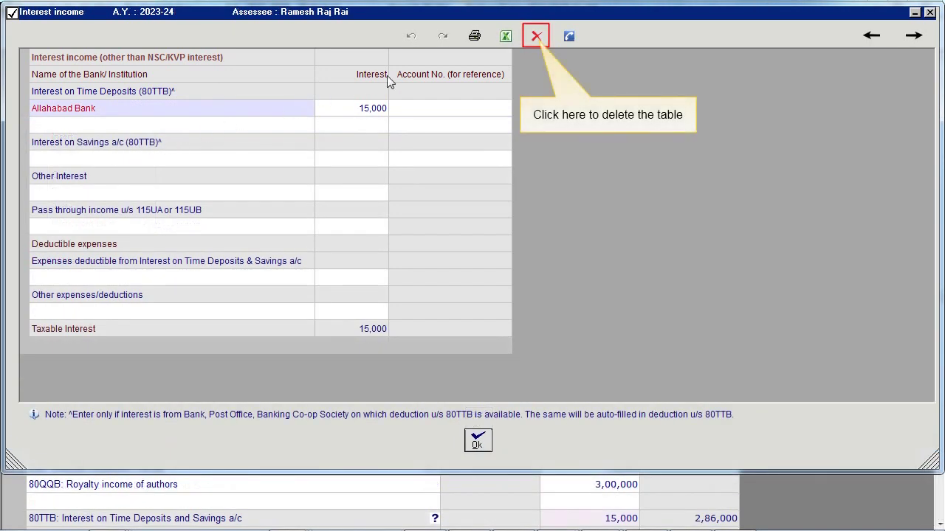
pyautogui.click(536, 35)
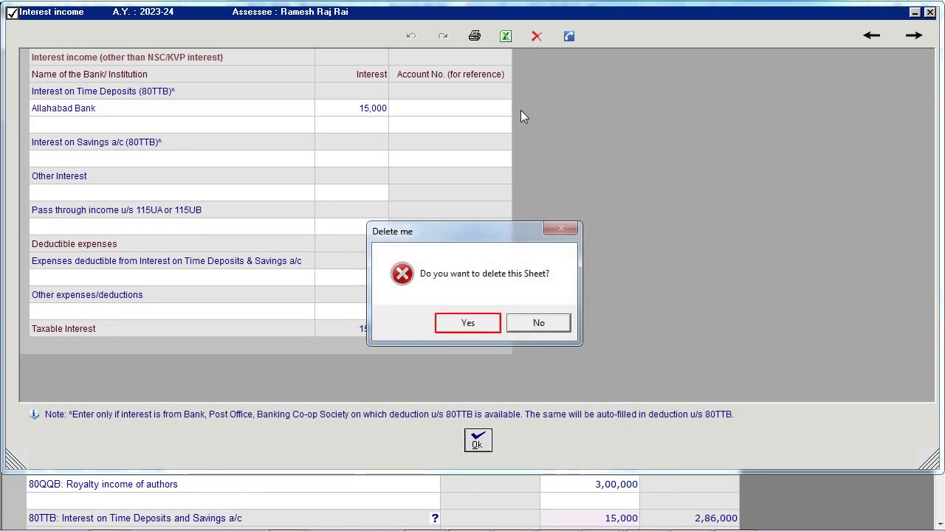
pyautogui.click(480, 324)
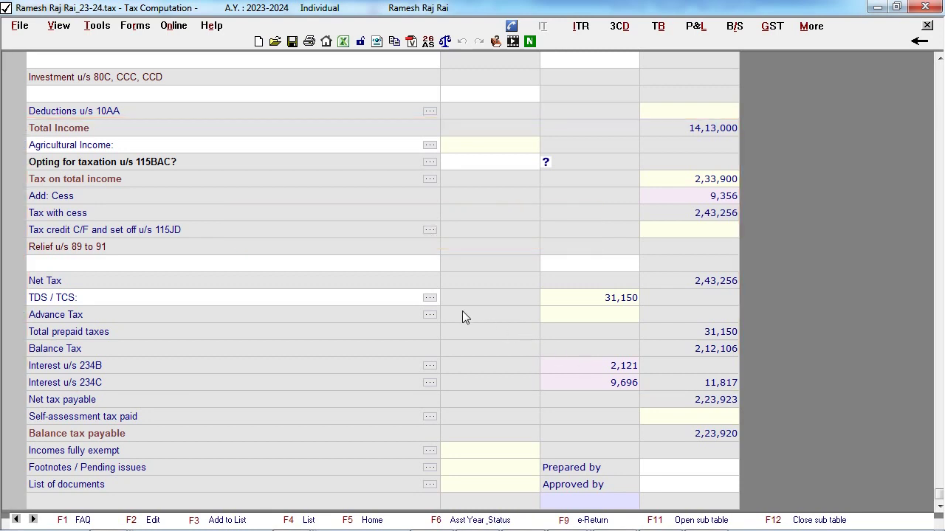
# Review TDS/TCS and 47,000 self-assessment tax paid, then print-preview the computation statement
pyautogui.click(428, 297)
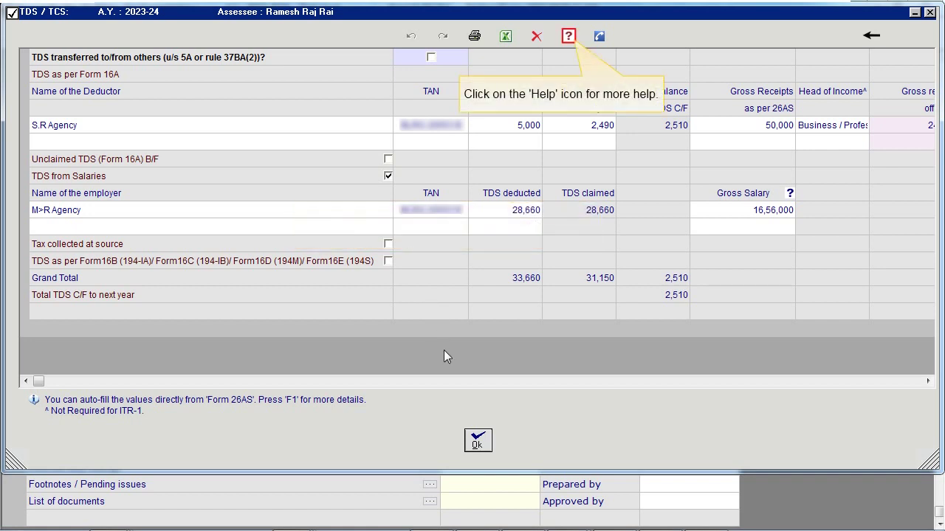
pyautogui.click(470, 432)
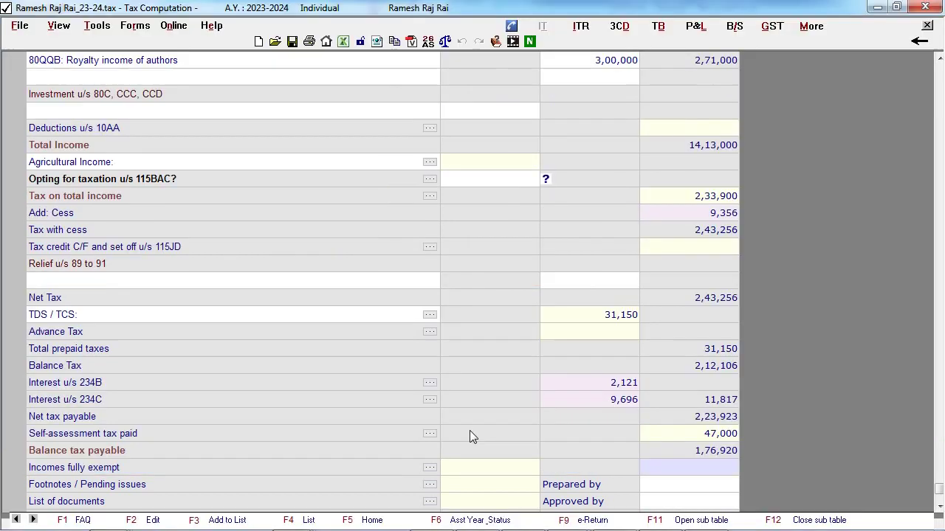
pyautogui.click(430, 434)
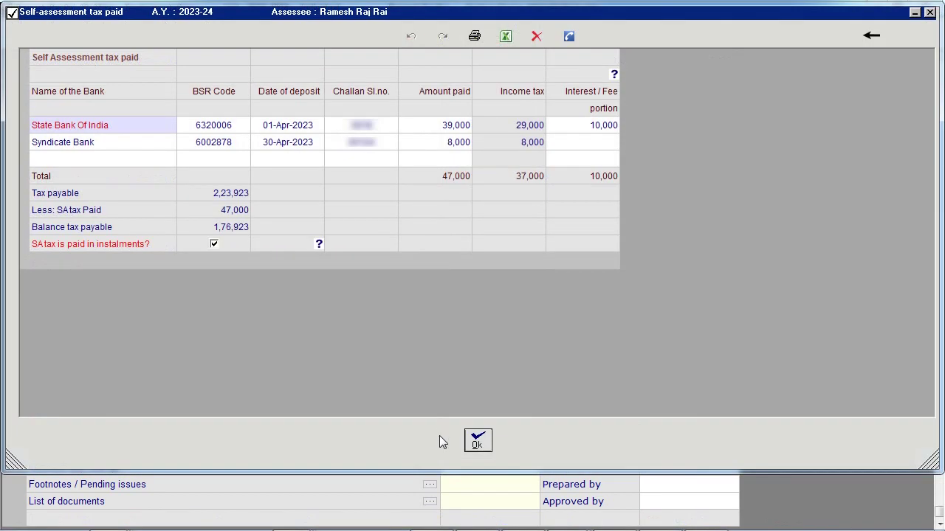
pyautogui.click(476, 440)
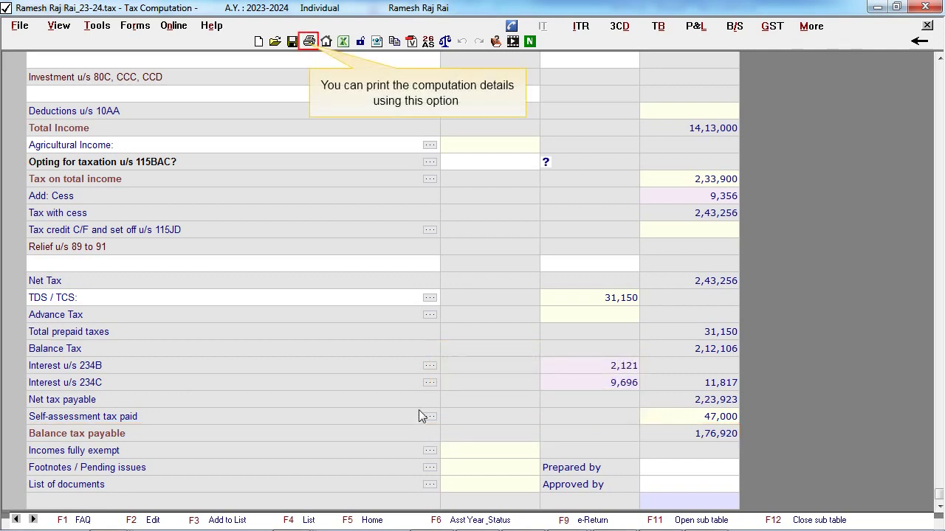
pyautogui.click(310, 42)
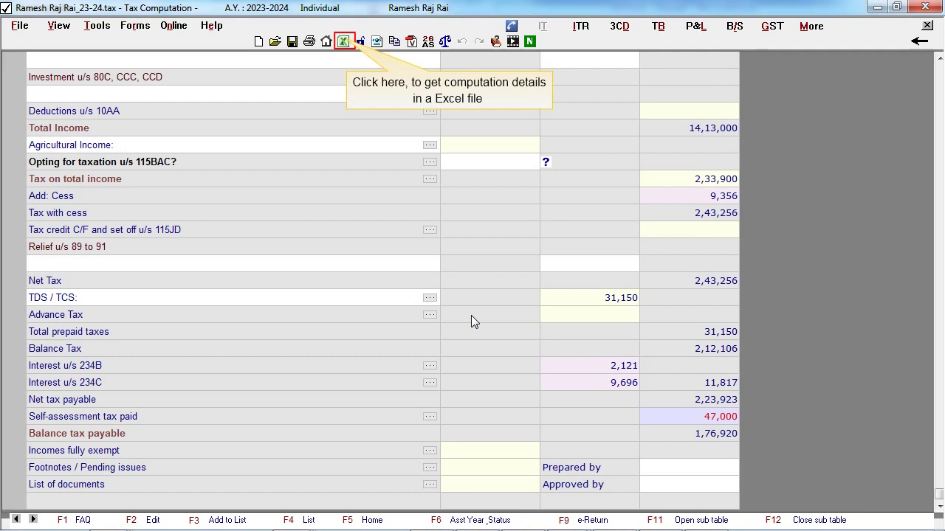
# Export the computation to an Excel workbook, review its schedules, and return to Winman
pyautogui.click(344, 41)
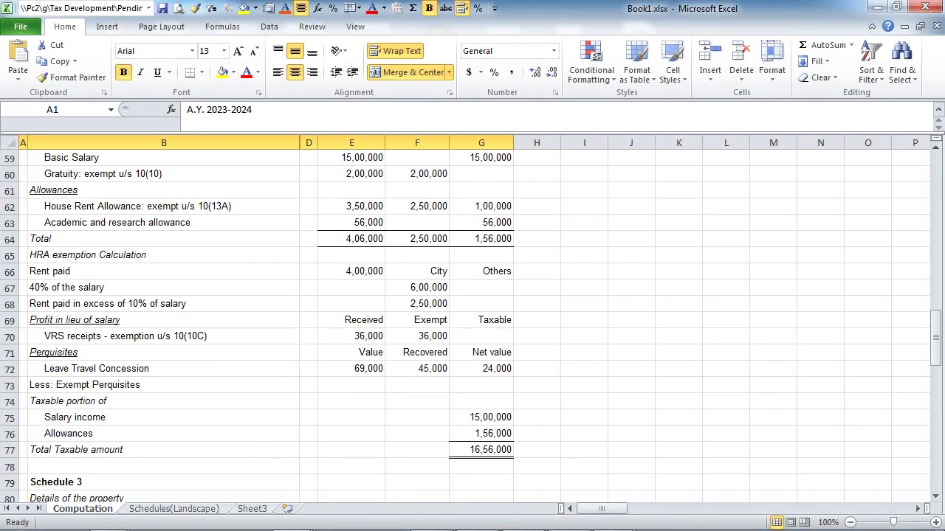
pyautogui.scroll(-6, 472, 317)
pyautogui.scroll(-5, 472, 317)
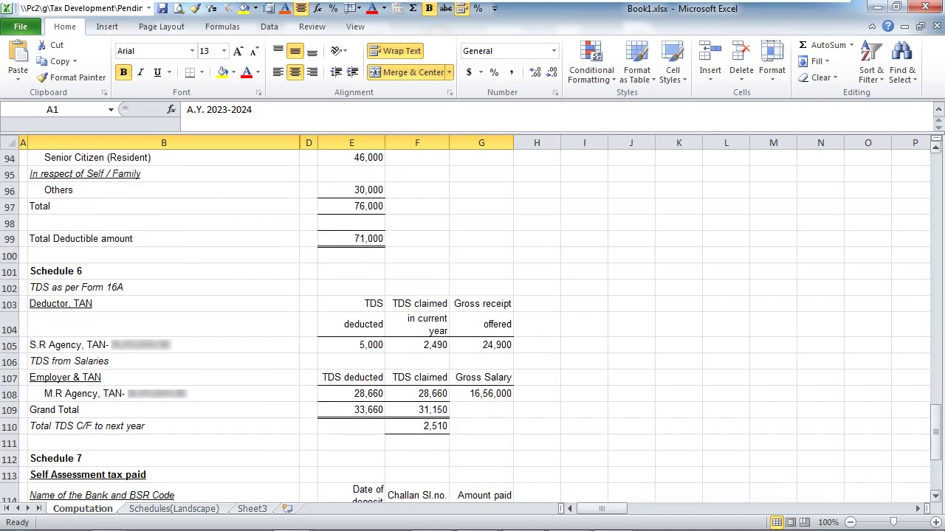
pyautogui.scroll(-6, 473, 318)
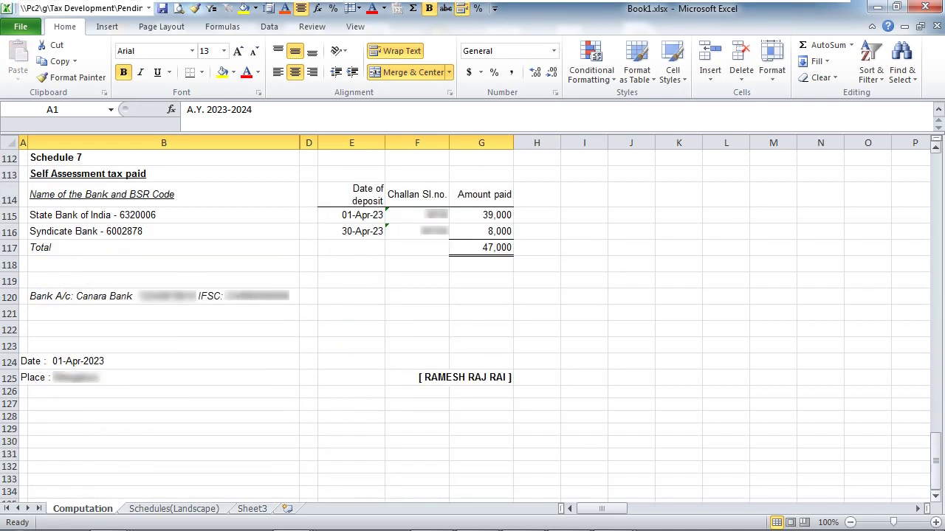
pyautogui.hotkey('alt', 'Tab')
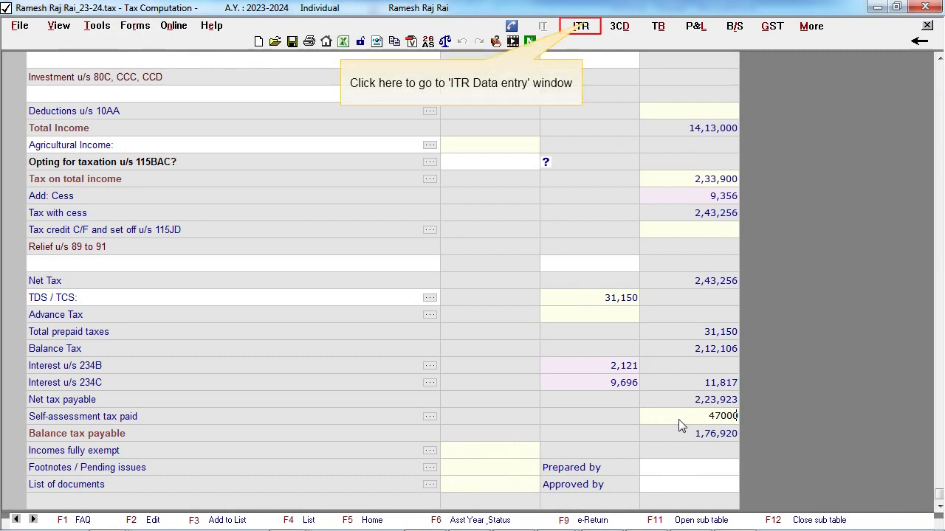
# Start the recommended ITR-3 data entry and accept the assessee, verifier and nature-of-business details
pyautogui.click(582, 28)
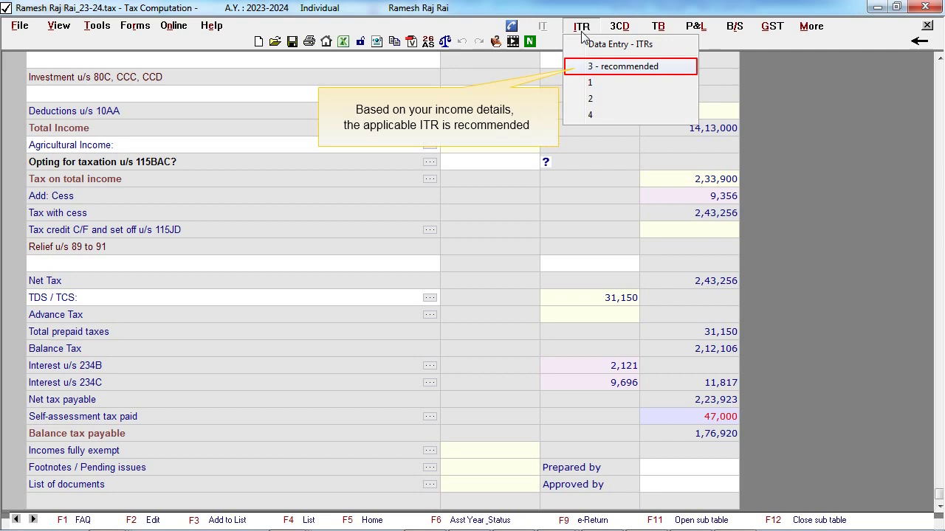
pyautogui.click(627, 68)
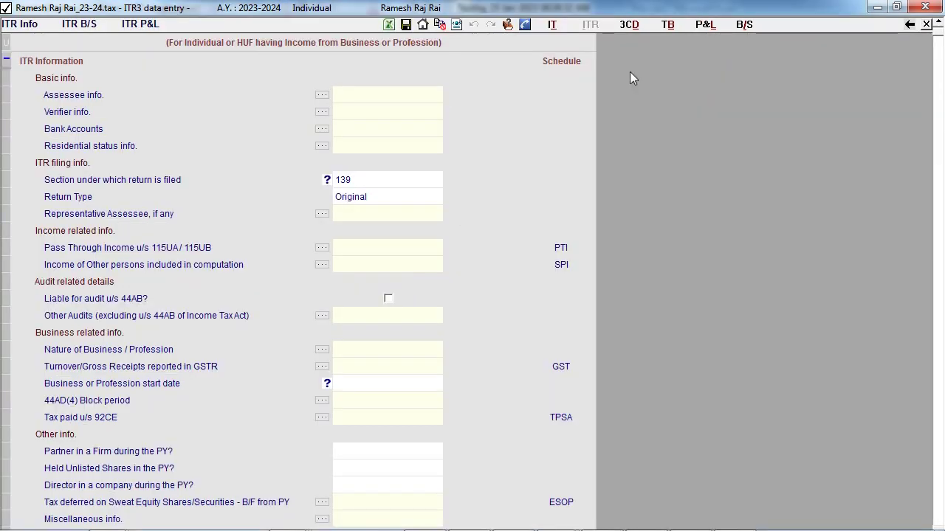
pyautogui.click(322, 95)
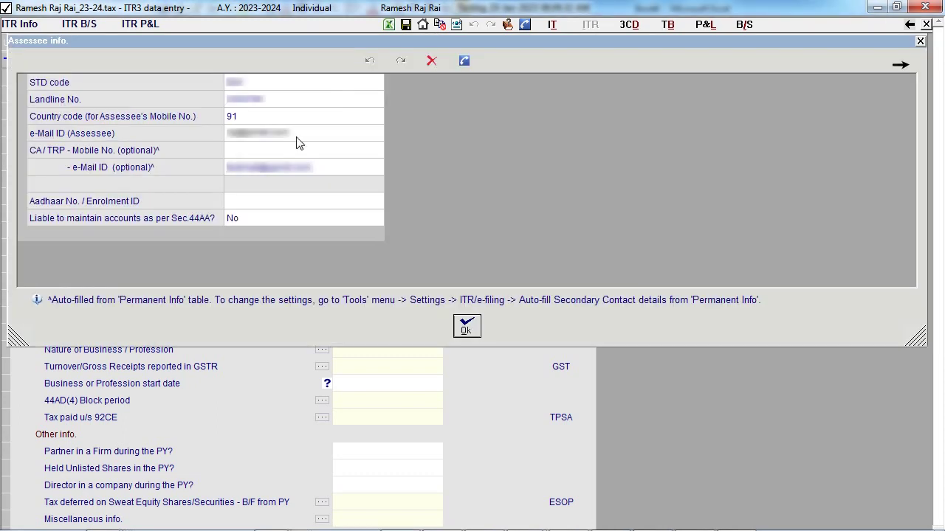
pyautogui.click(463, 330)
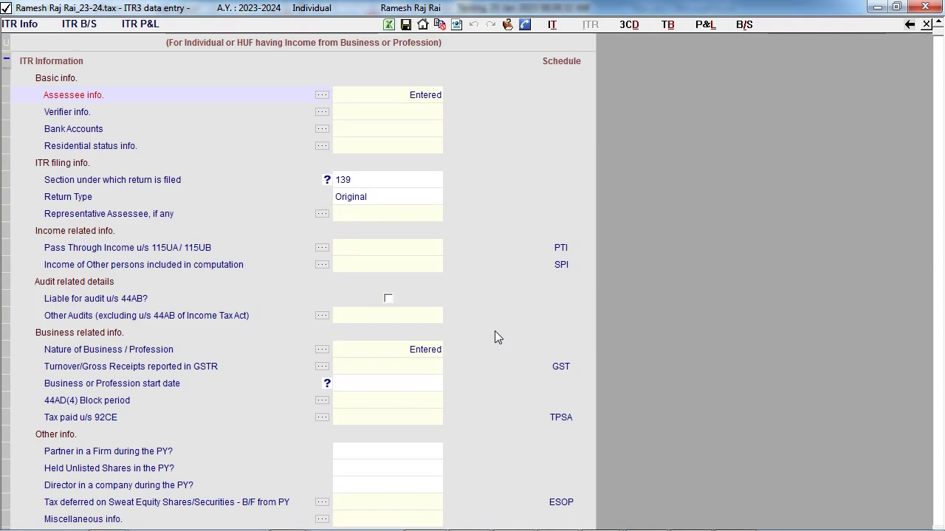
pyautogui.click(323, 114)
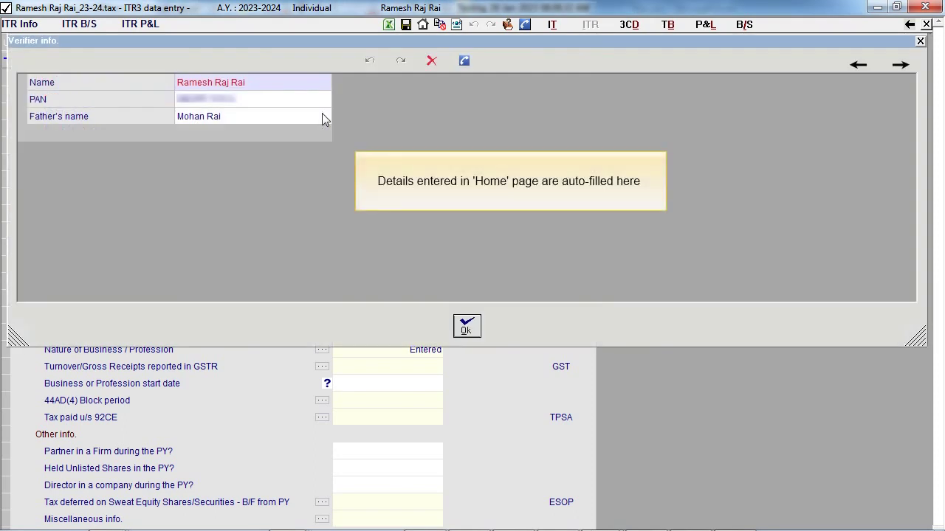
pyautogui.click(465, 326)
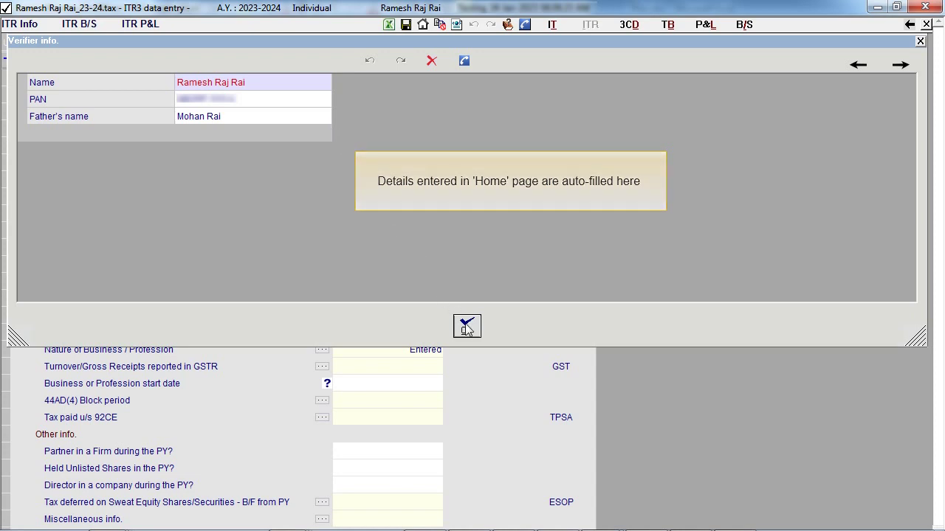
pyautogui.click(322, 350)
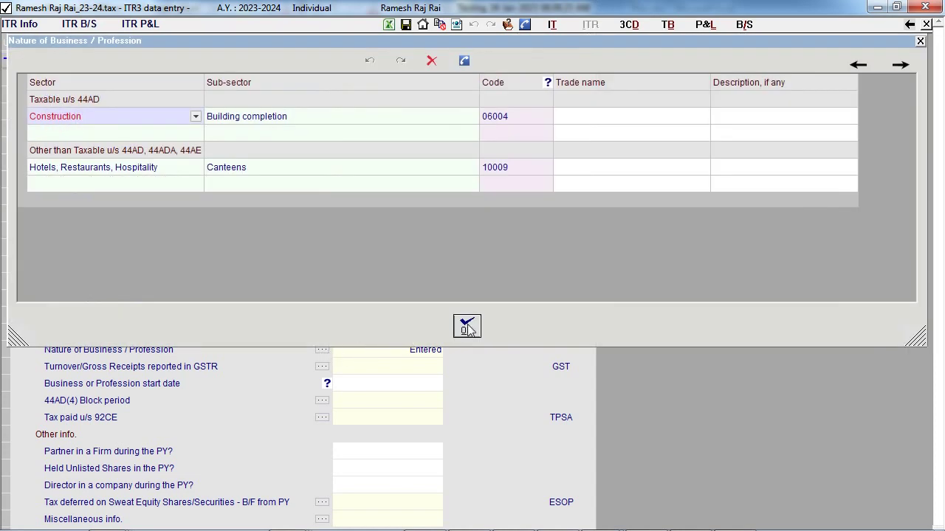
pyautogui.click(467, 326)
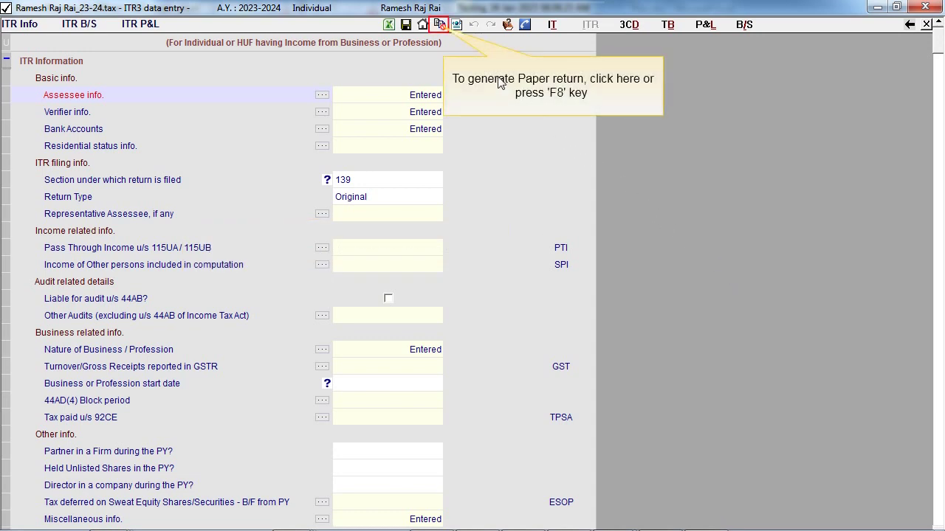
# Generate the ITR-3 paper return in Word and view its Salary and Business schedules
pyautogui.click(440, 25)
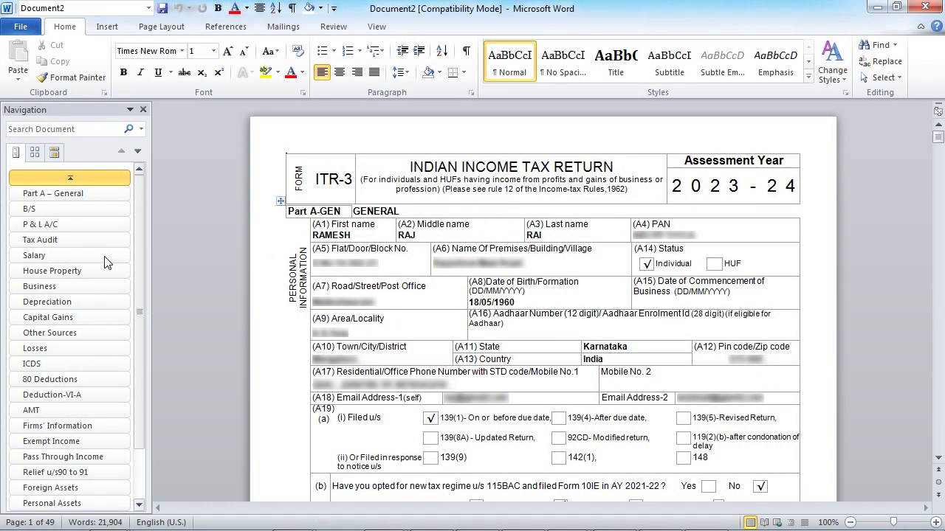
pyautogui.click(34, 255)
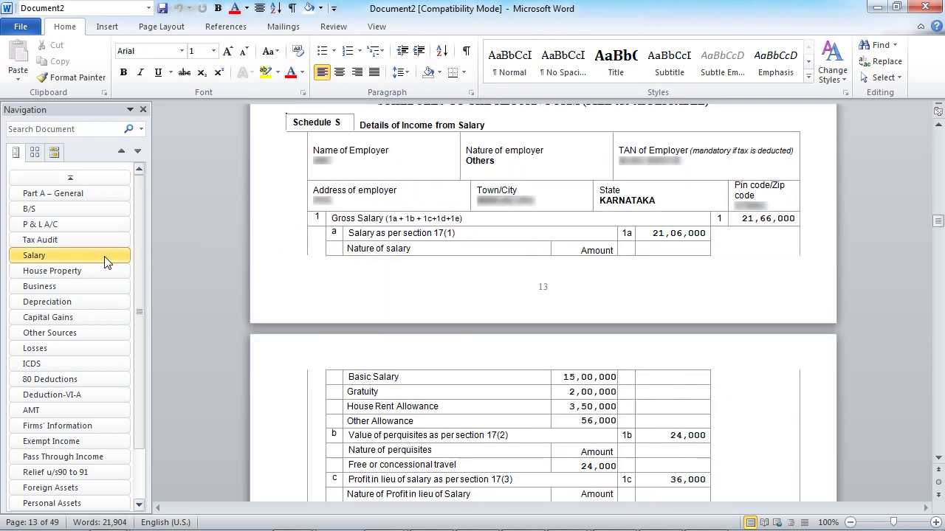
pyautogui.click(109, 284)
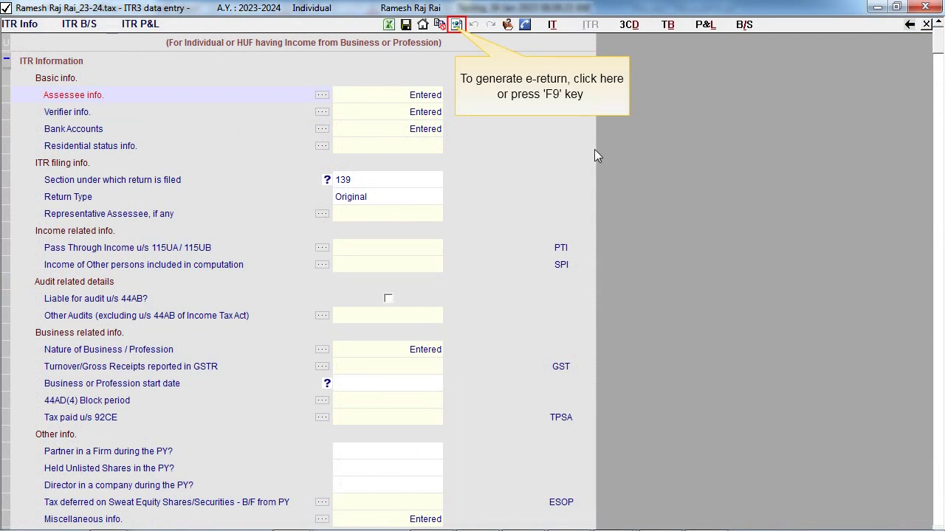
# Generate and save the ITR-3 JSON e-return, proceeding to upload with e-Verify Now
pyautogui.click(456, 25)
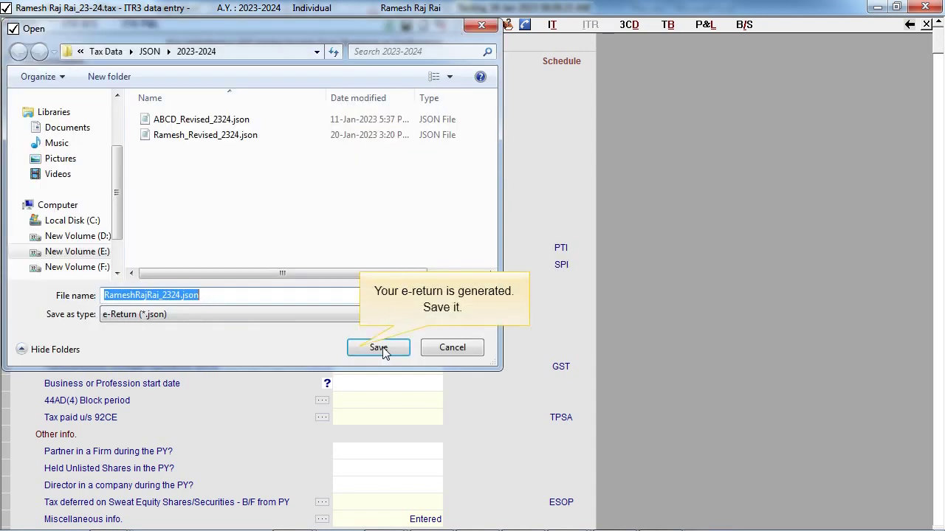
pyautogui.click(378, 348)
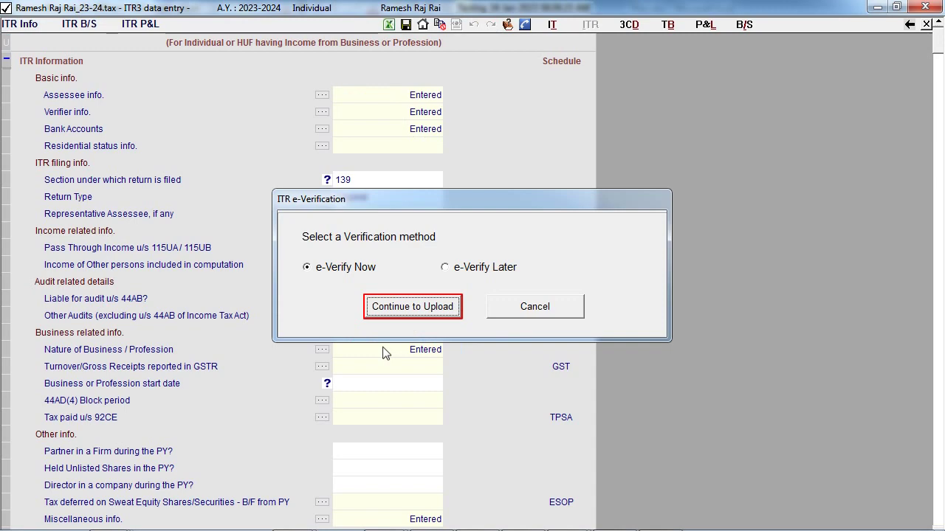
pyautogui.click(389, 307)
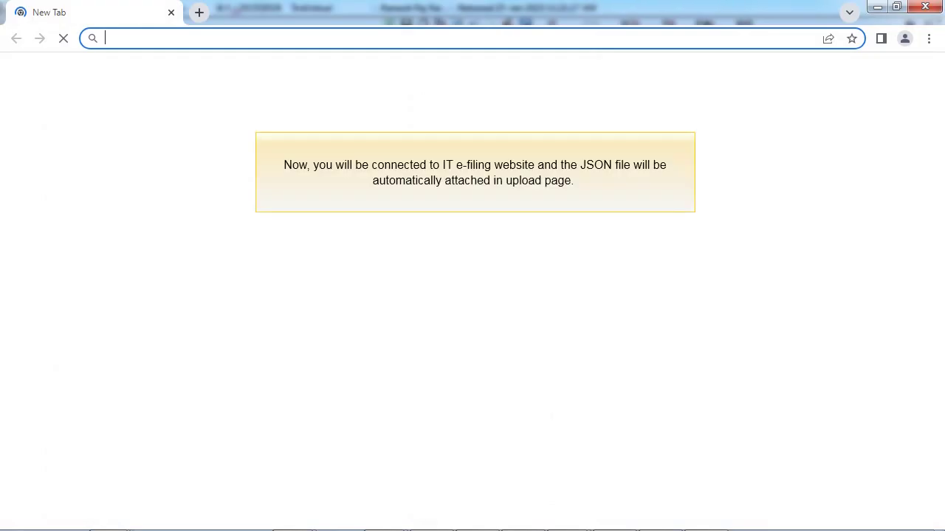